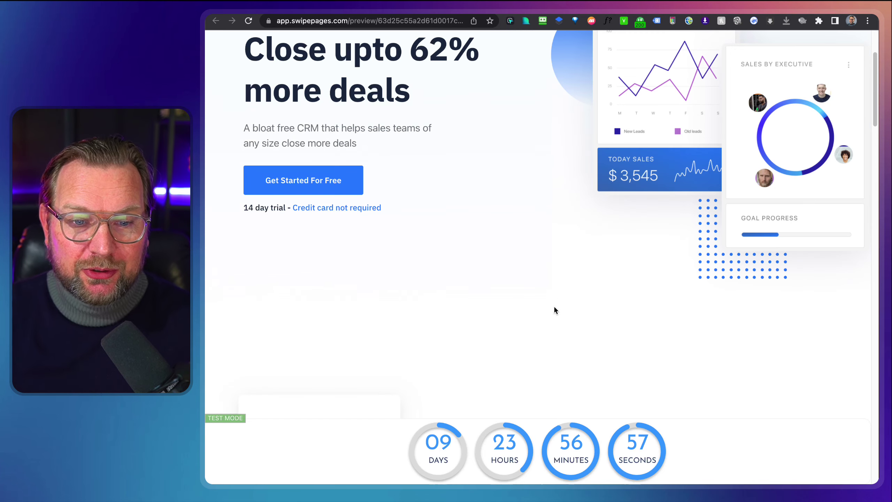
- Look over the sales page preview with its countdown timer and the settings of the existing countdown hero
scroll(553, 310, down, 3)
scroll(496, 388, up, 6)
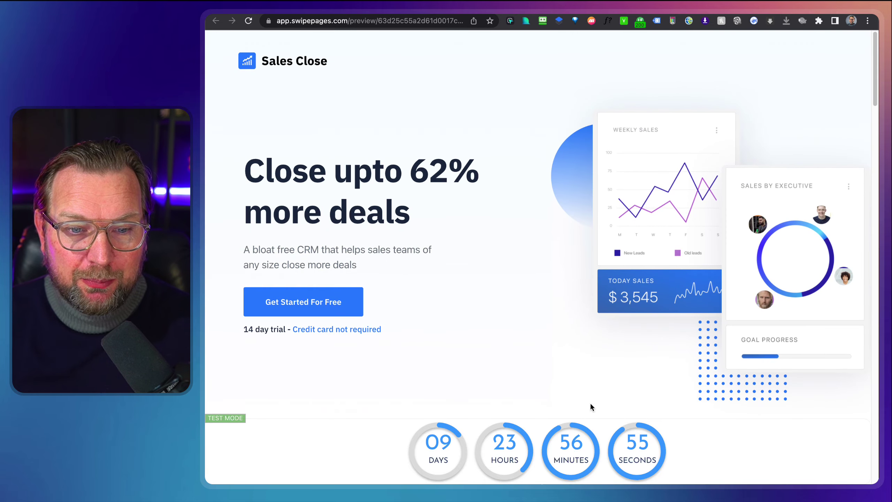
scroll(570, 307, down, 3)
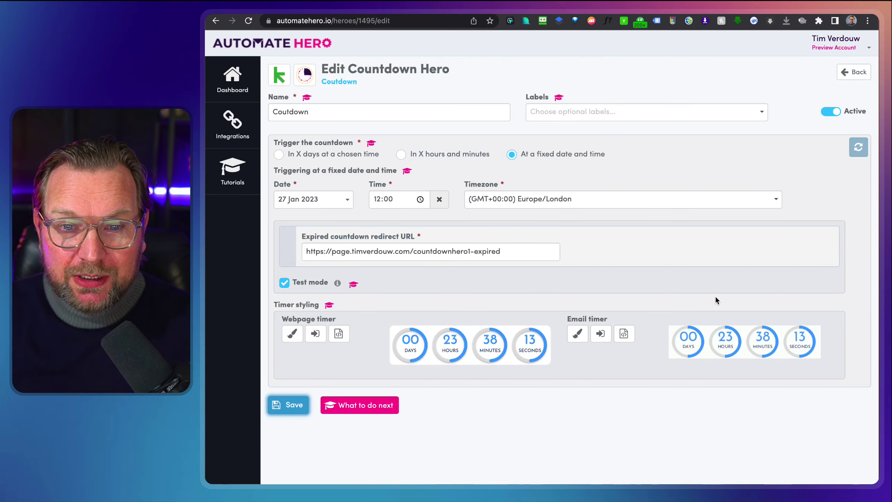
scroll(733, 338, up, 5)
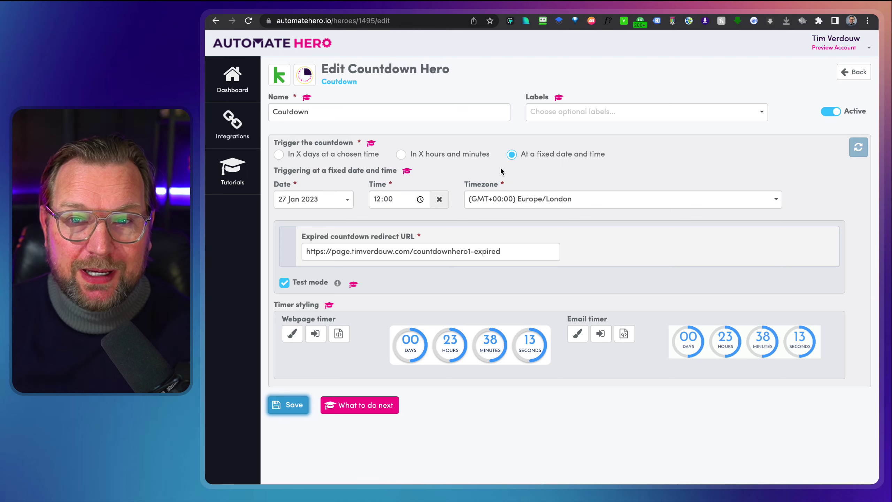
- Leave the existing countdown's edit form without saving and start creating a new countdown hero
click(847, 75)
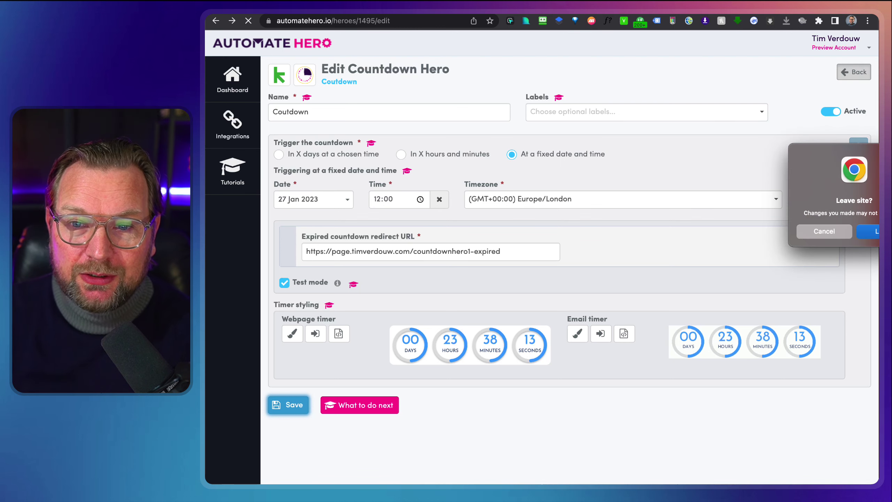
key(Return)
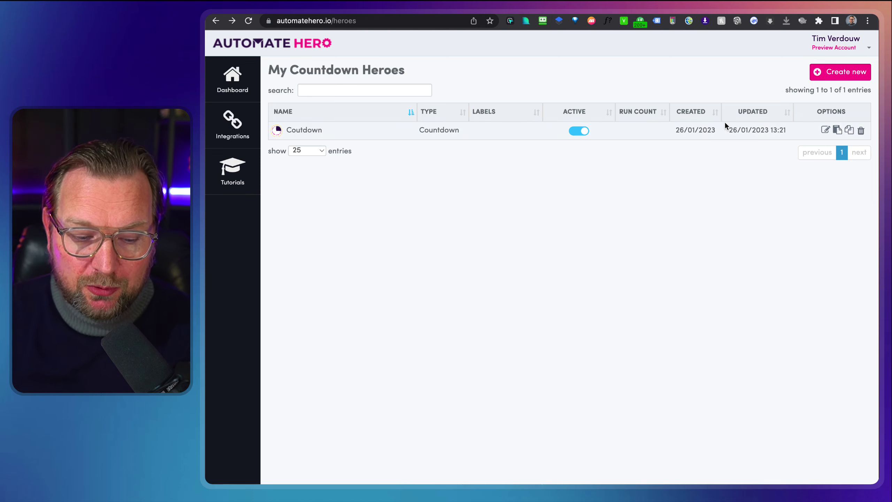
click(838, 75)
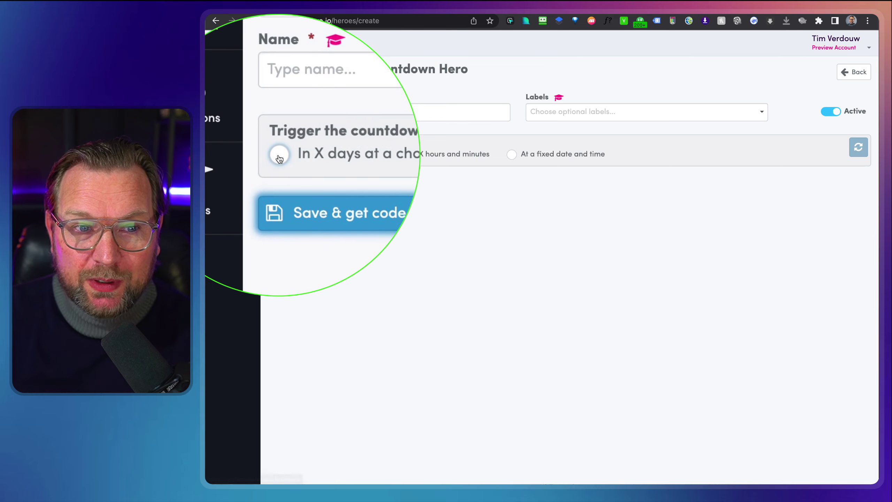
- Go through the countdown trigger options and choose to trigger it at a fixed date and time
click(278, 154)
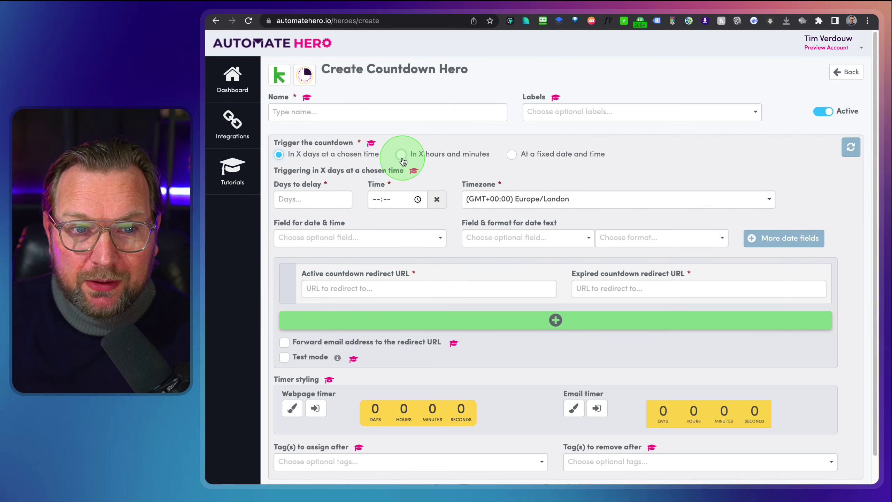
click(422, 159)
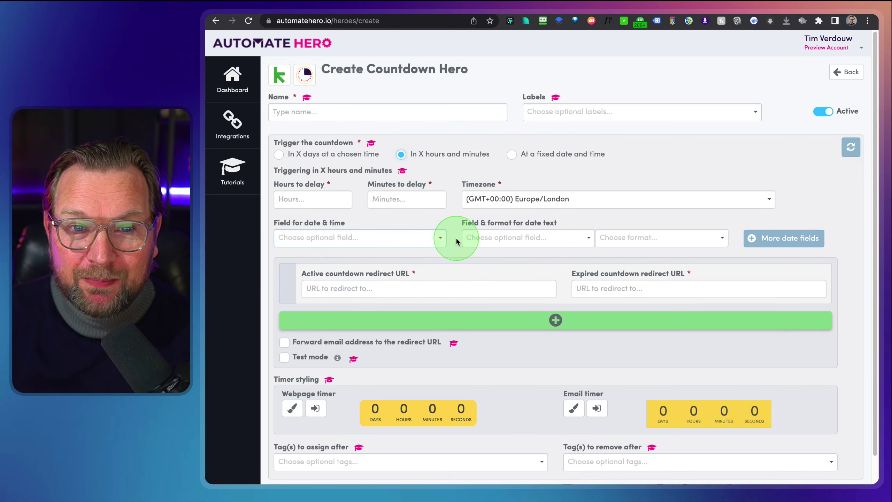
click(516, 198)
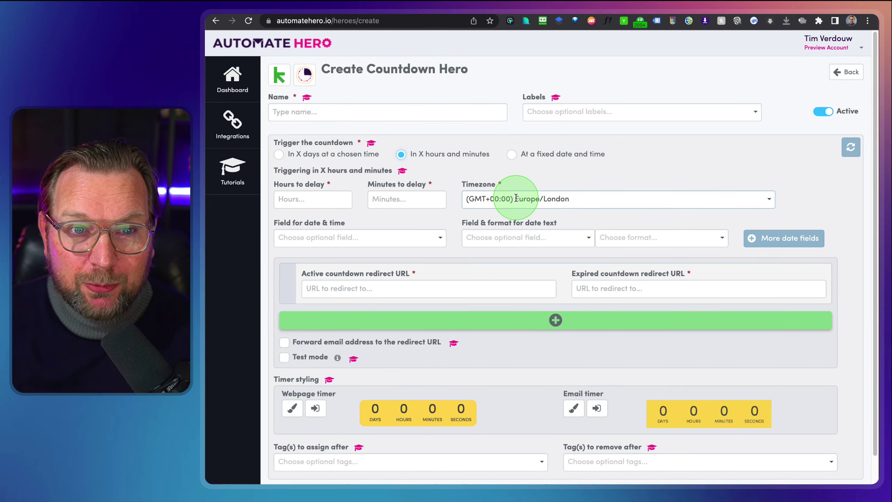
click(512, 154)
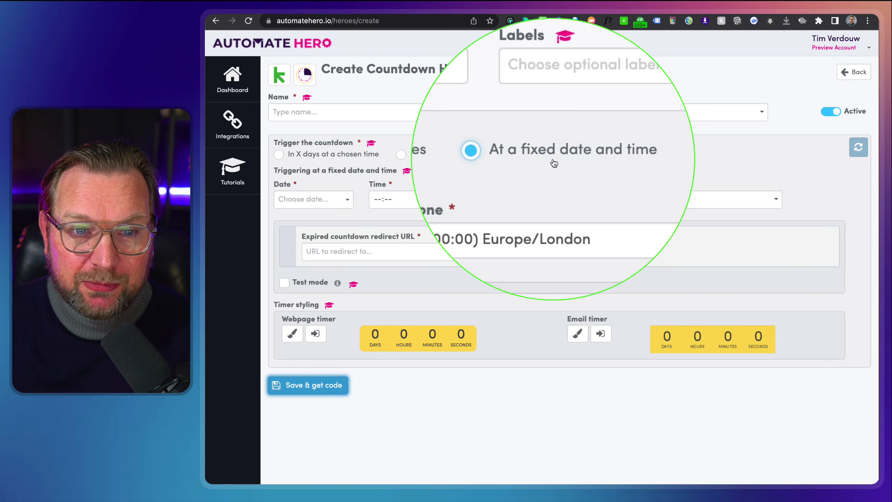
click(468, 204)
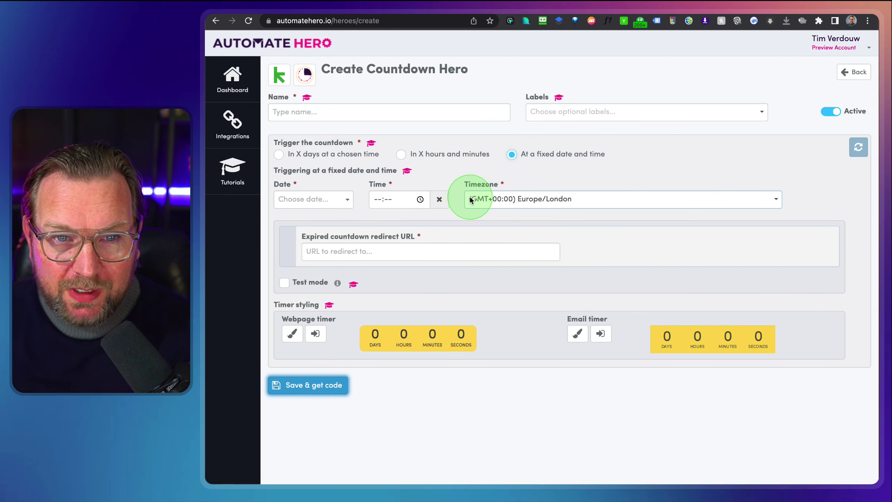
- Name the countdown "Review campaign" and assign it a new label called "Demo"
click(368, 114)
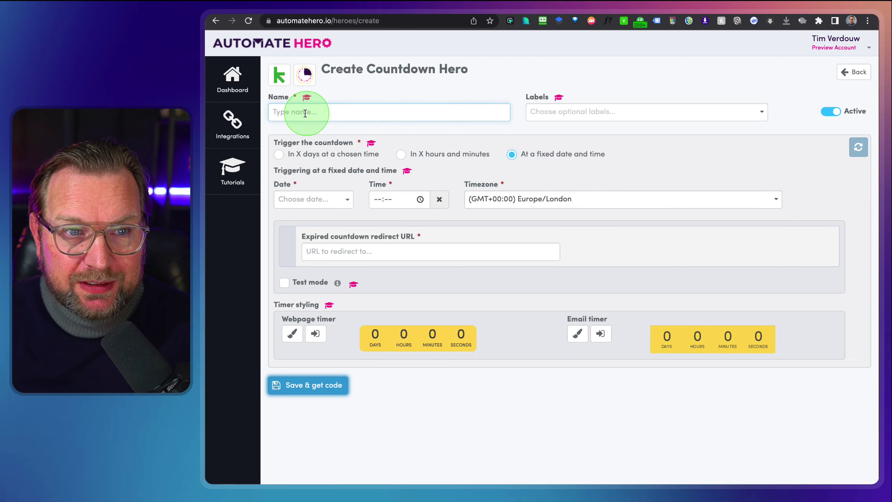
text(Review campaign)
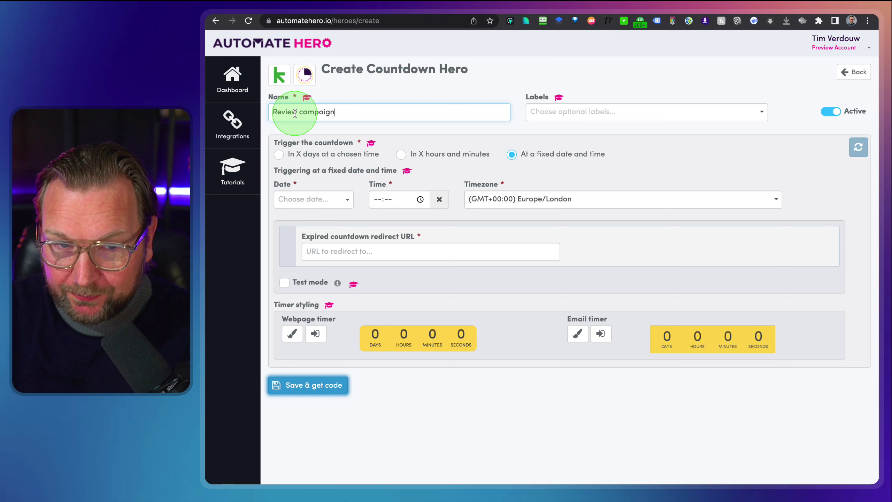
click(554, 114)
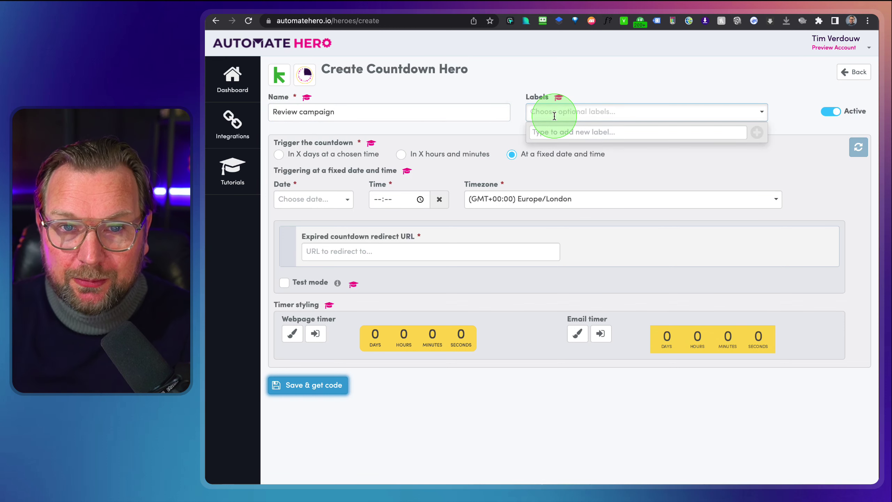
click(551, 134)
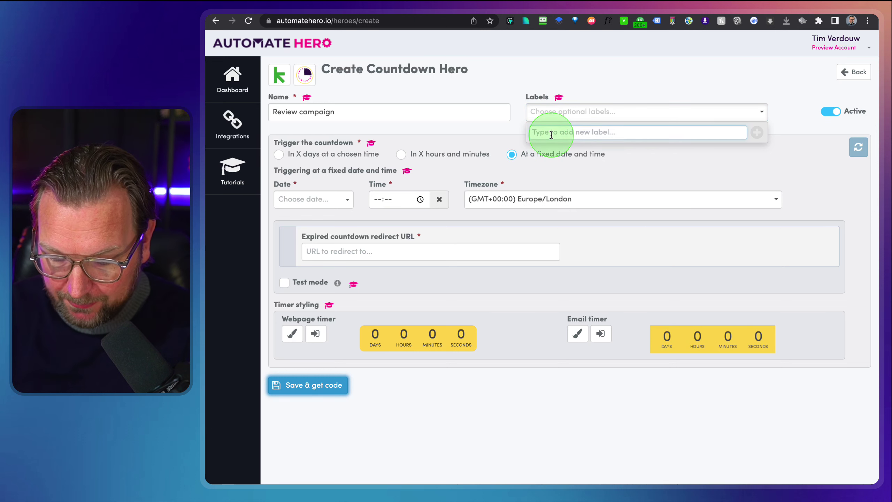
text(Demo)
click(756, 132)
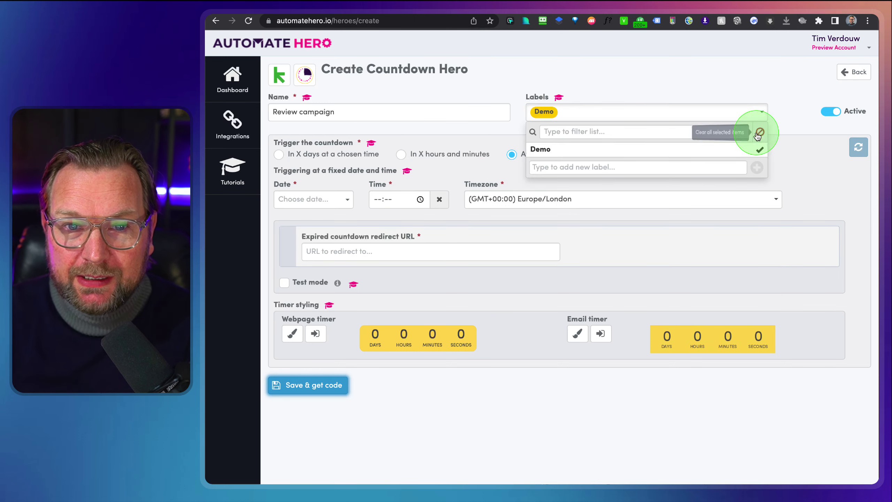
click(565, 121)
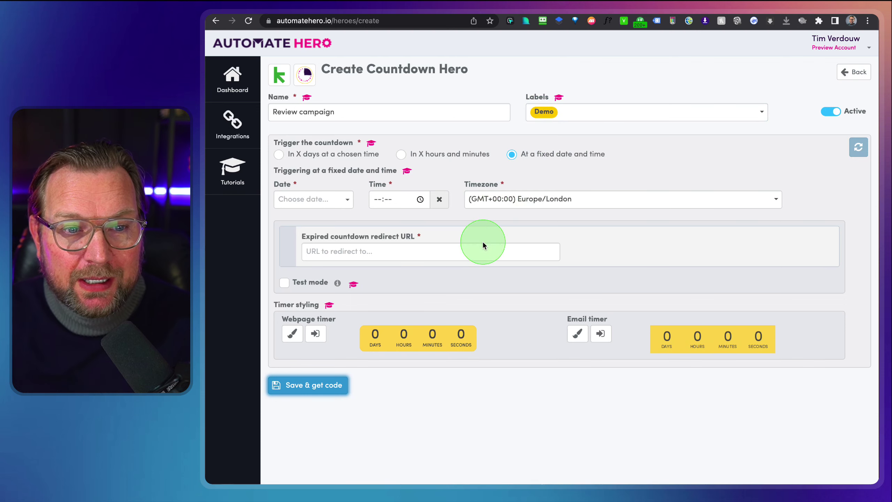
- Set the countdown to end on 28 Jan 2023 at 10:00, keeping the Europe/London timezone
click(316, 199)
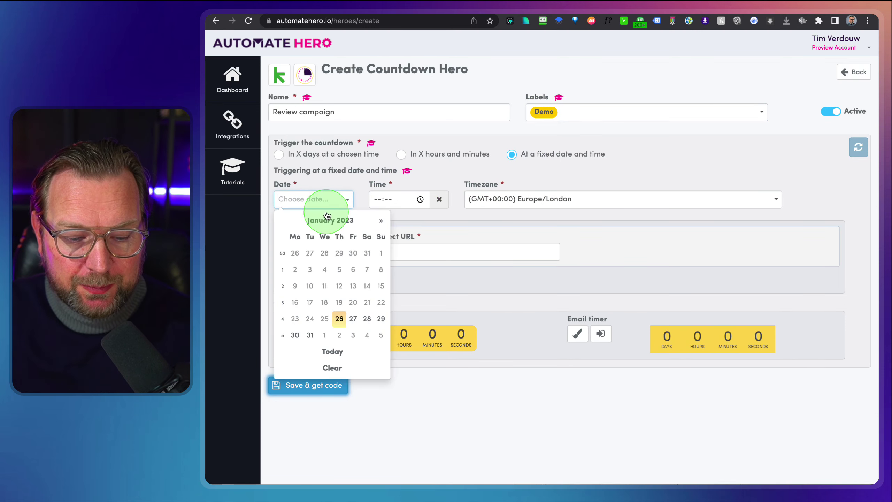
click(366, 318)
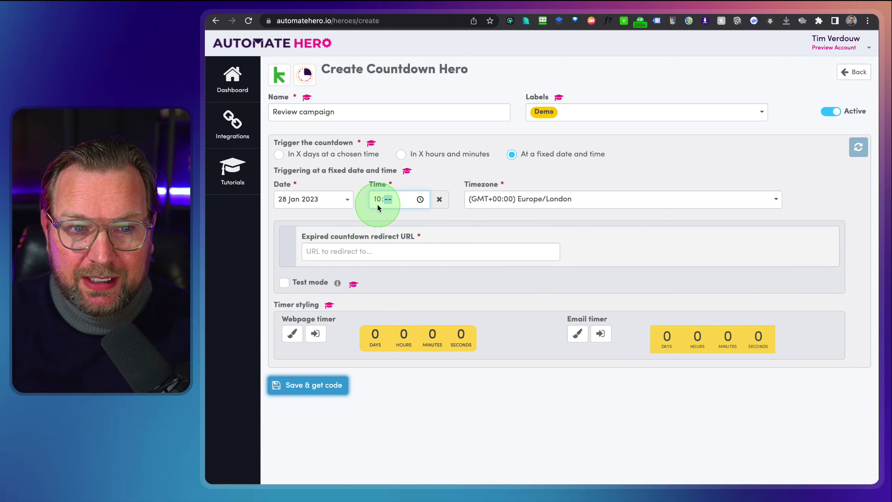
text(00)
key(Tab)
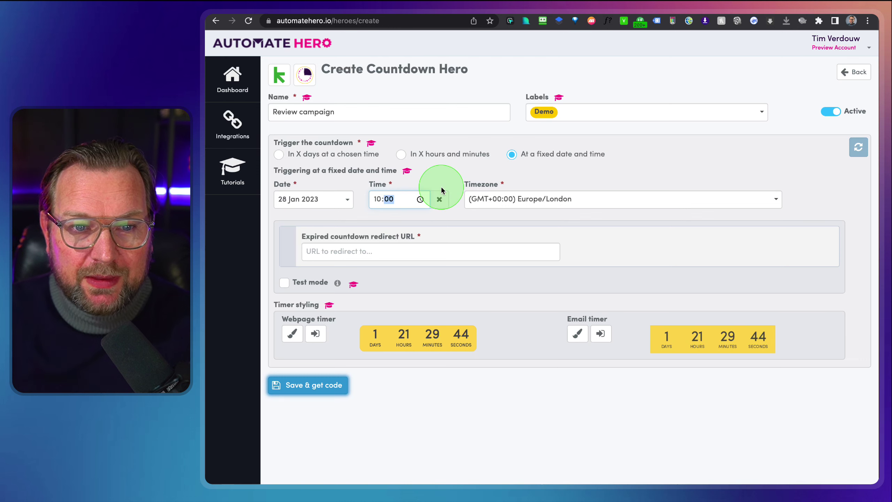
click(527, 201)
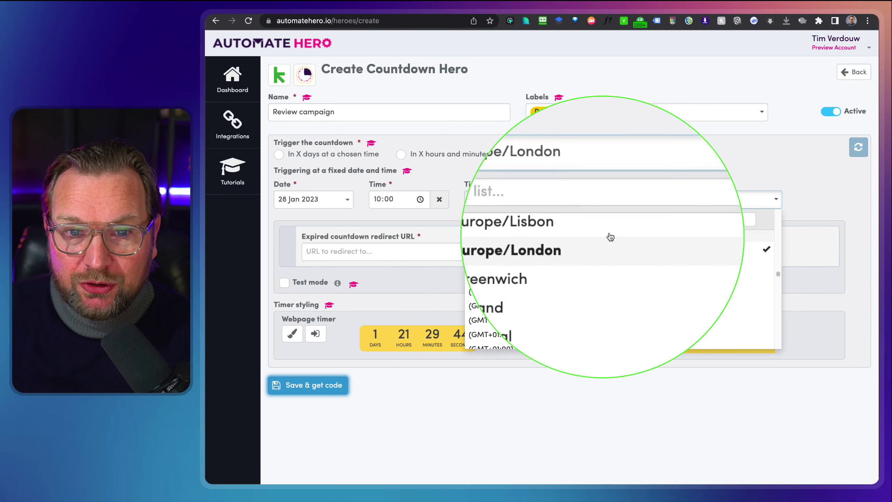
click(644, 166)
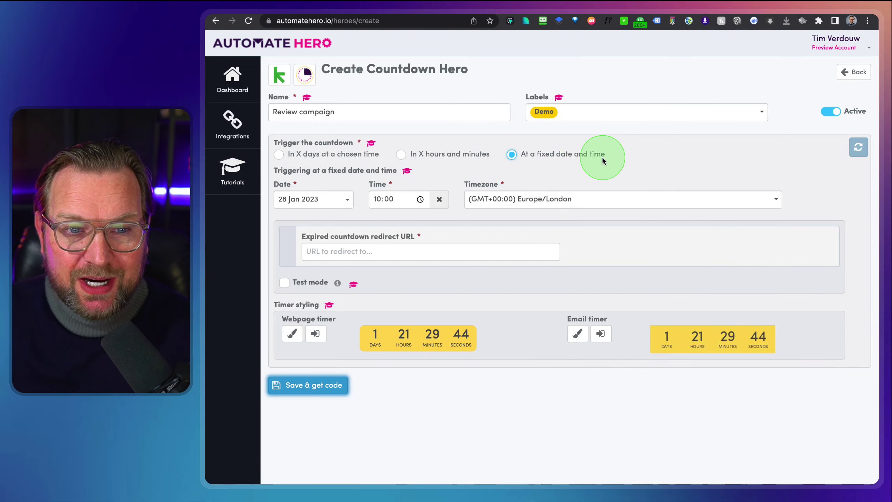
- Copy the address of the expired offer page and enter it as the expired countdown redirect URL
click(363, 256)
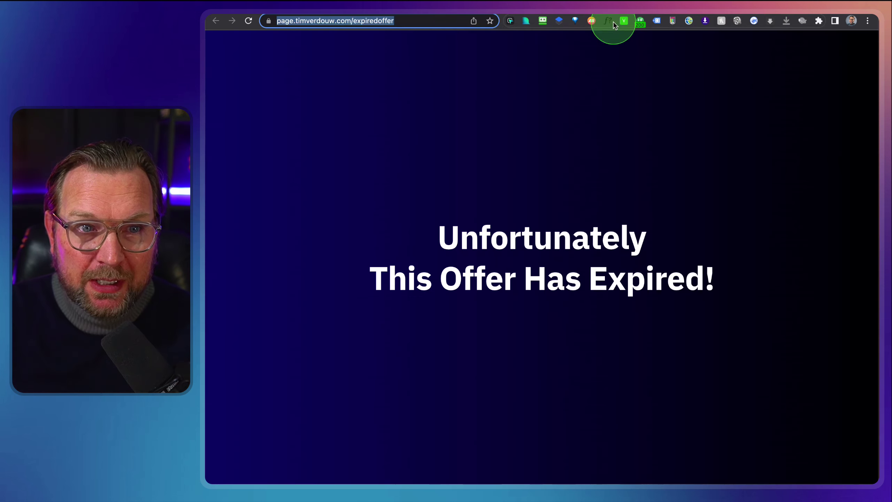
click(407, 22)
right_click(380, 20)
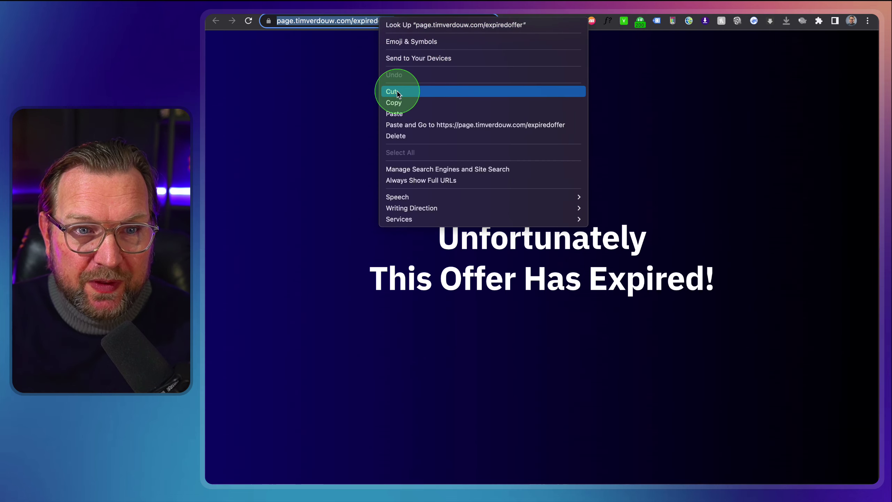
click(397, 102)
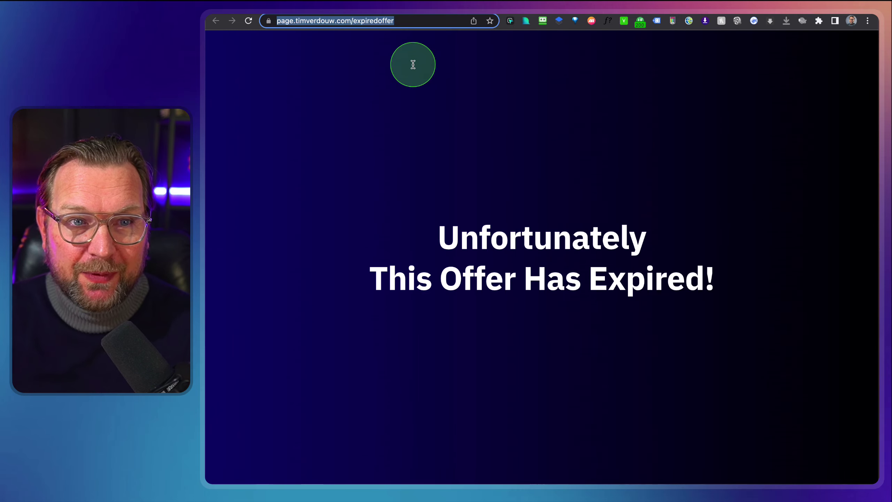
click(408, 11)
click(398, 248)
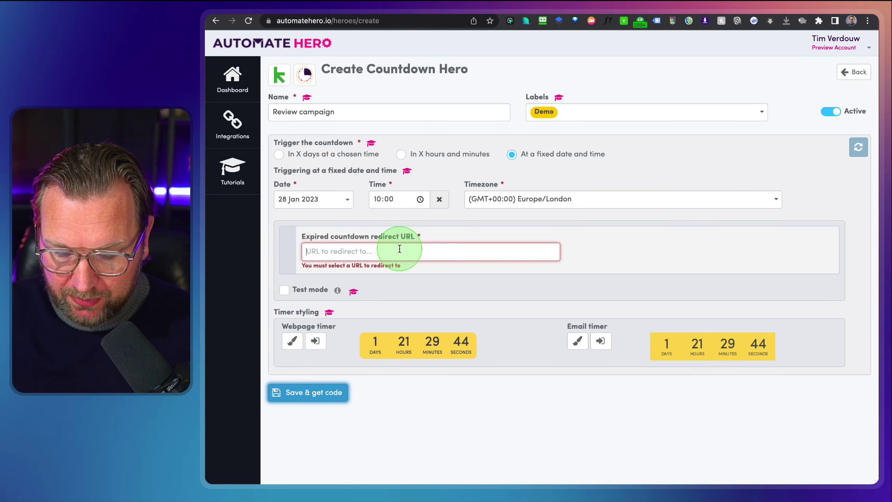
key(super+v)
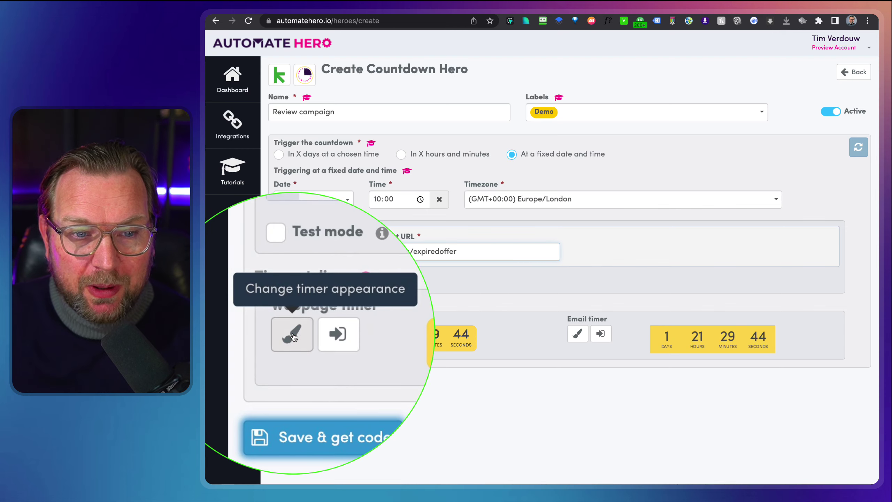
- Open the webpage timer's appearance settings, preview the available styles and choose the circular timer style
click(293, 336)
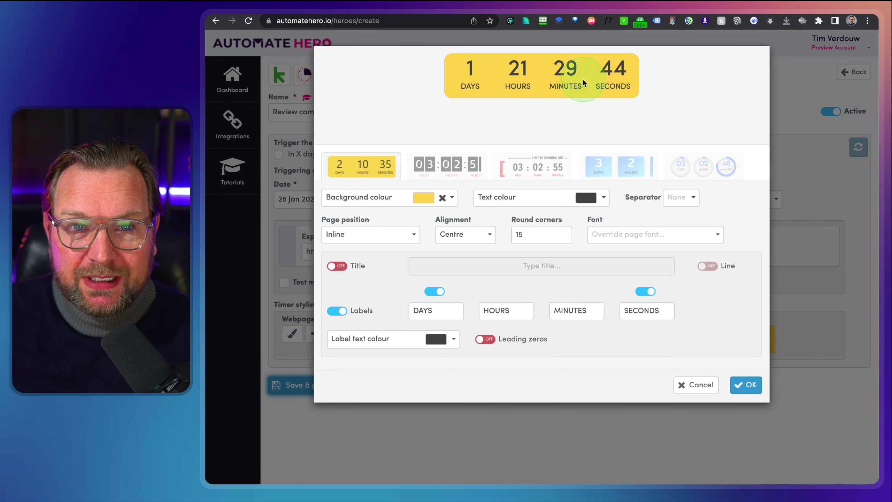
click(449, 163)
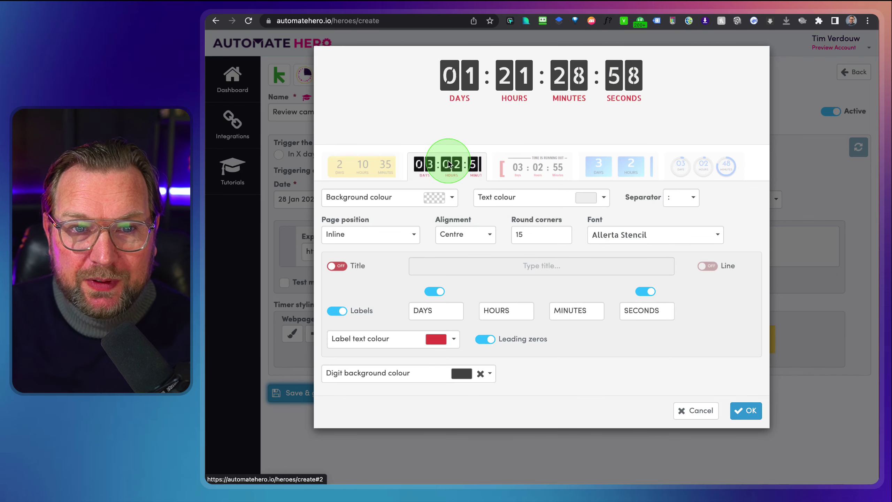
click(539, 171)
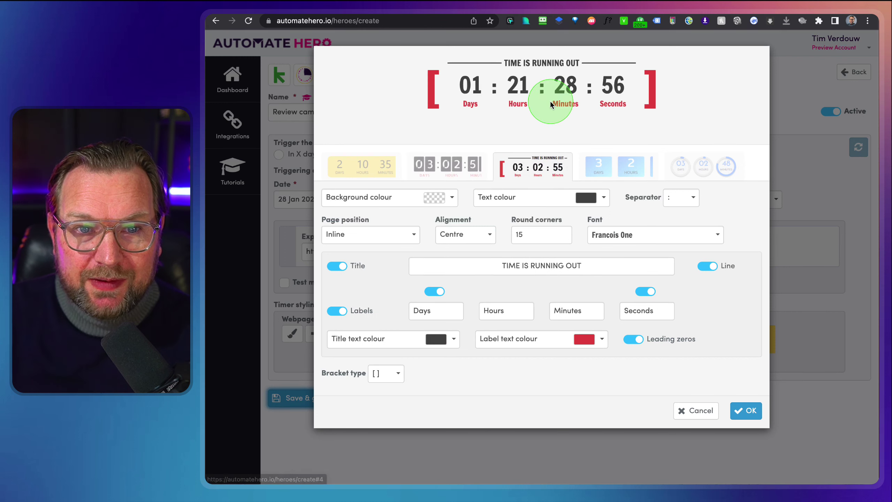
click(616, 168)
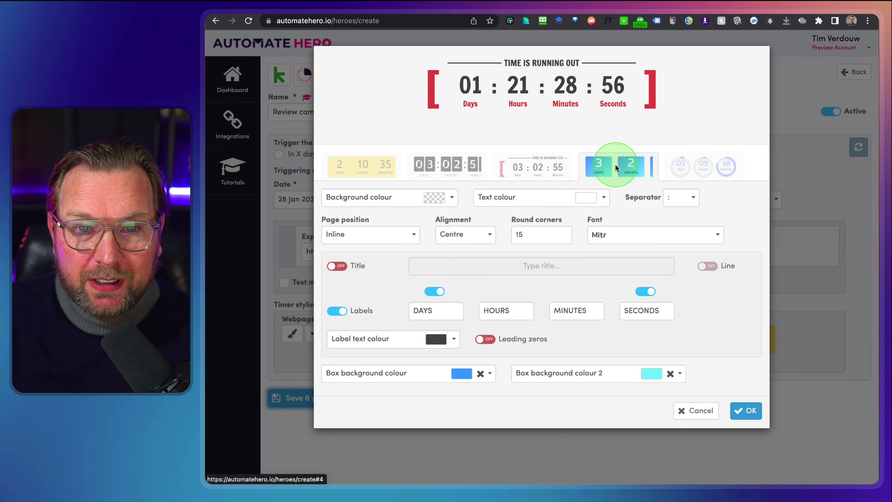
click(702, 166)
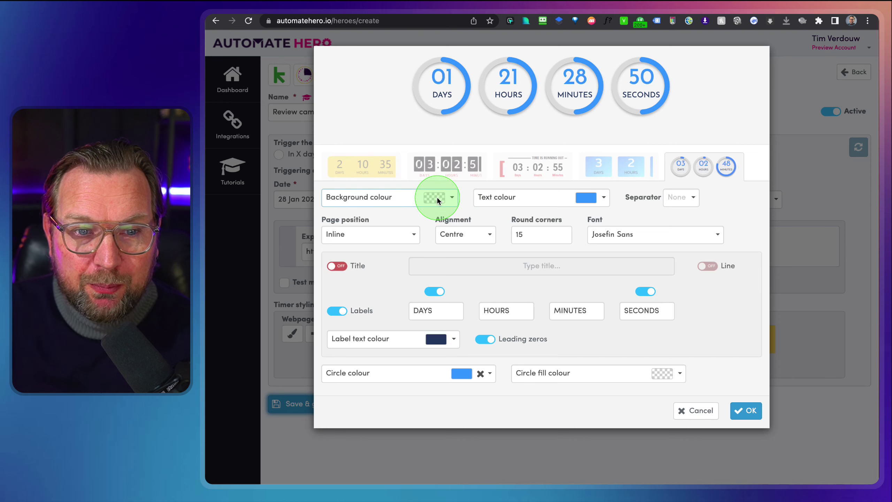
- Set the circular webpage timer's background colour to the near-black 17111A
click(437, 197)
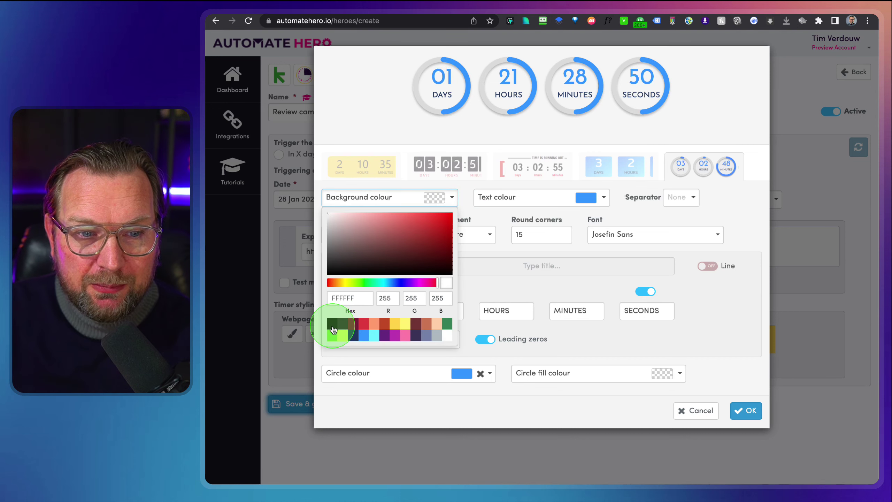
click(332, 324)
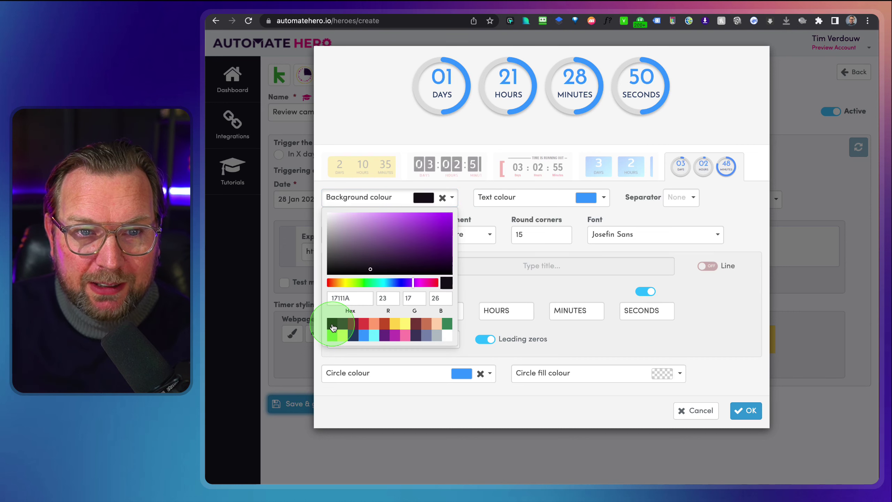
click(709, 126)
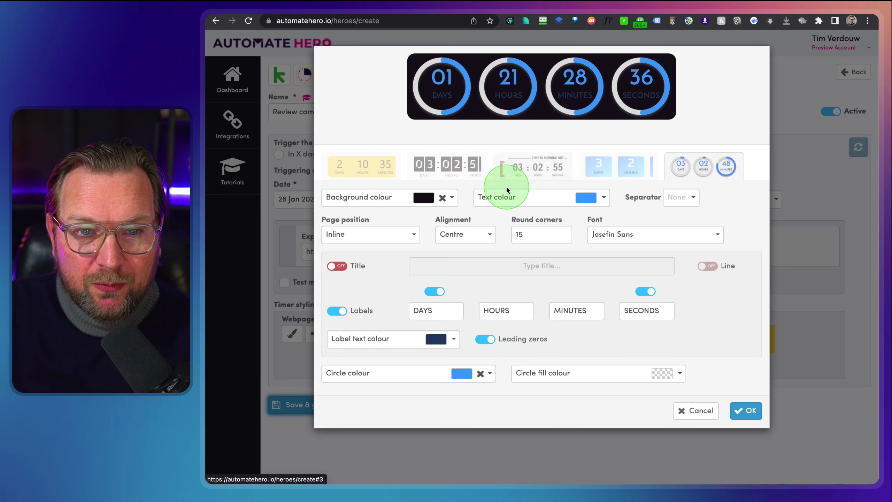
- Set both the timer's text colour and its label text colour to white (FFFFFF)
click(589, 201)
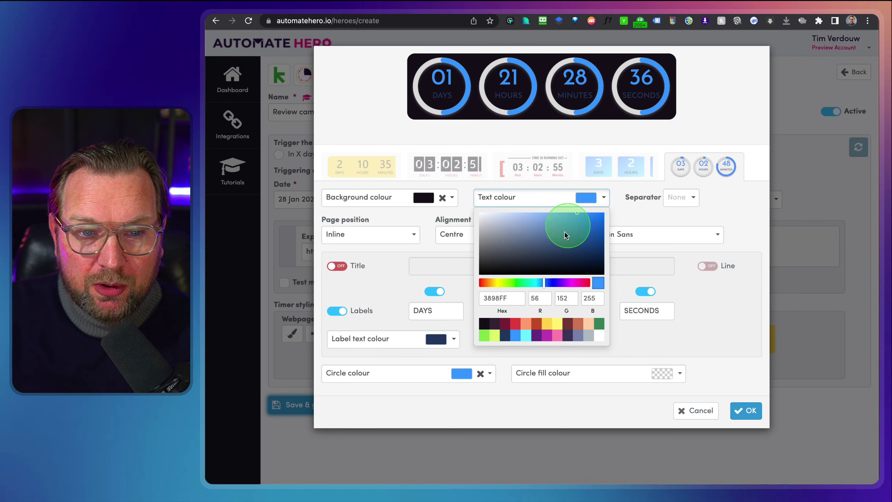
click(599, 338)
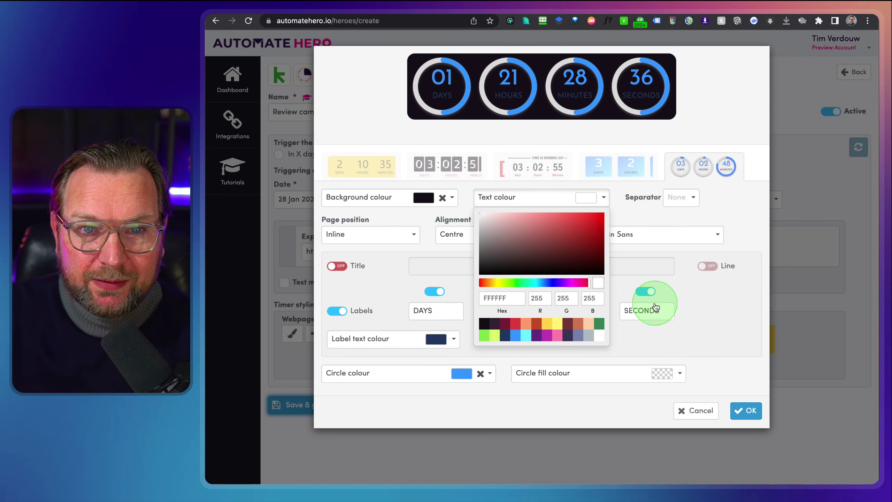
click(726, 139)
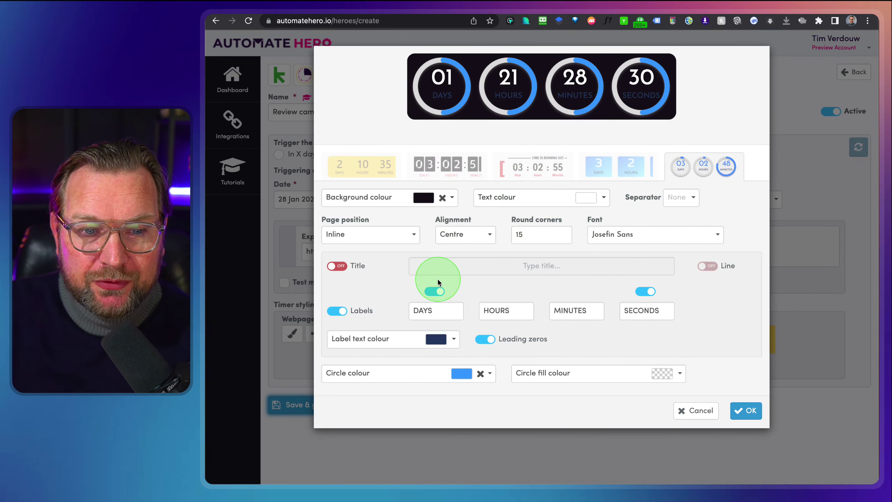
click(436, 340)
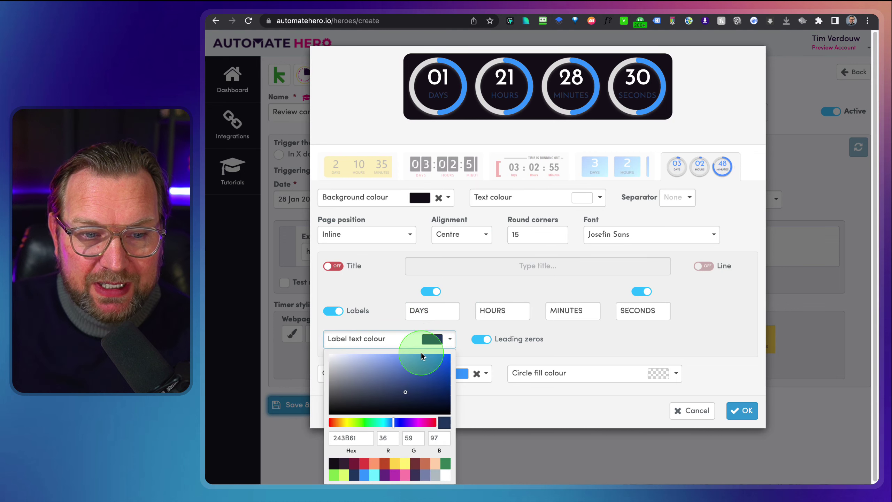
click(407, 444)
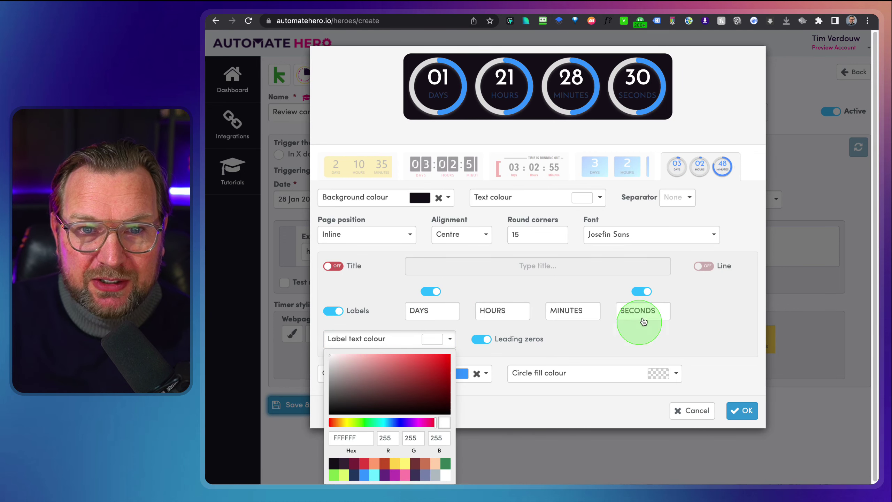
click(724, 128)
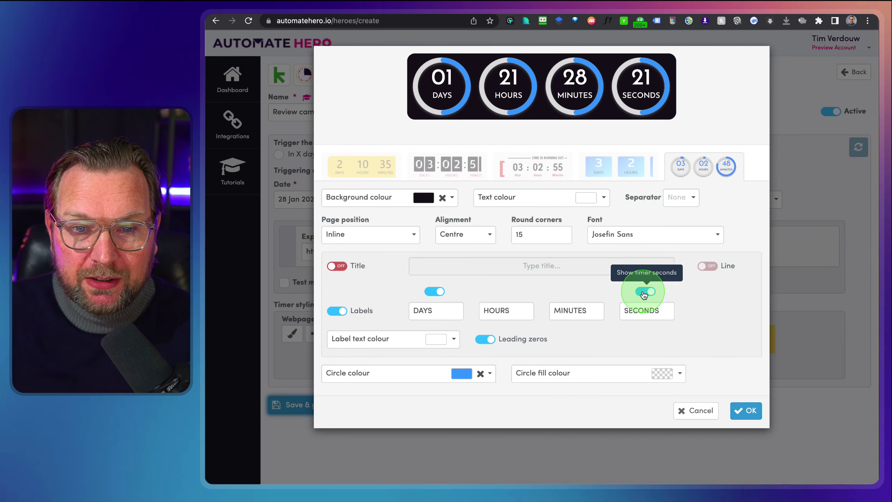
- Review the timer's seconds display, alignment, round corners and font options
click(644, 291)
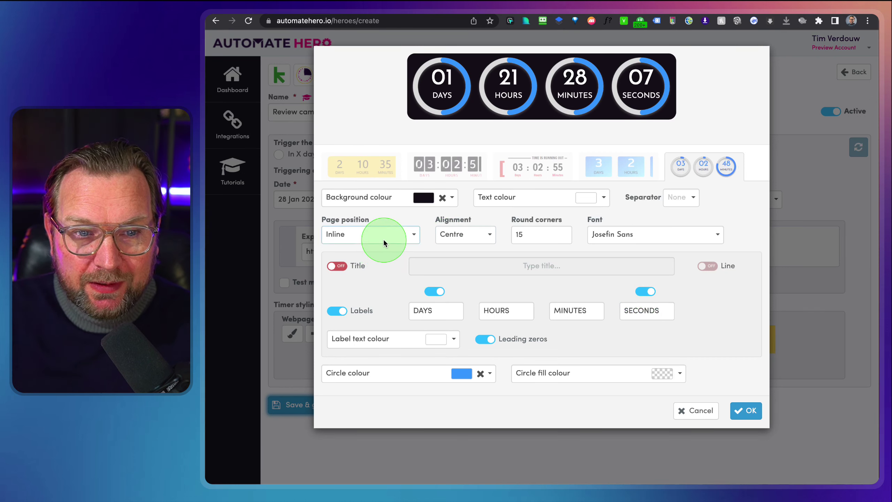
click(475, 239)
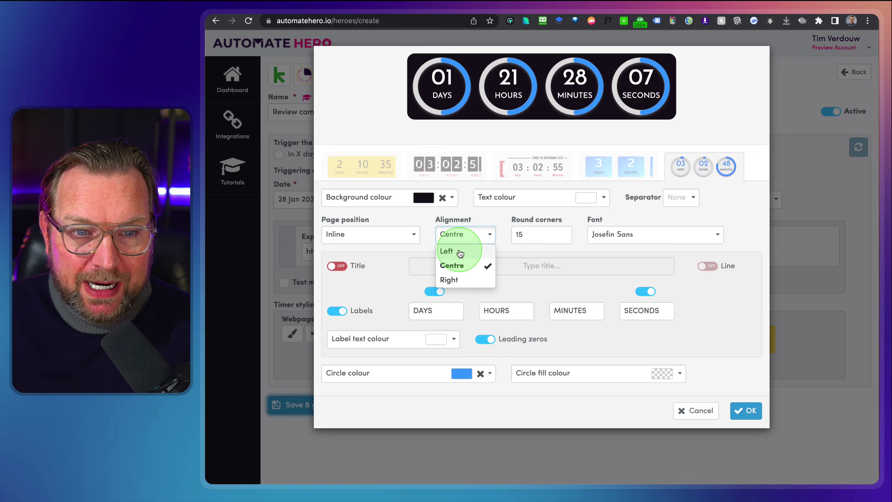
click(541, 235)
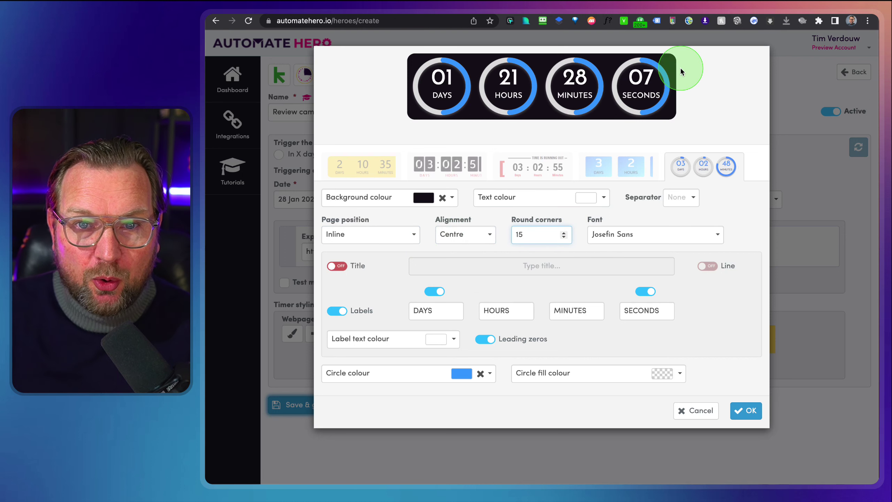
click(630, 234)
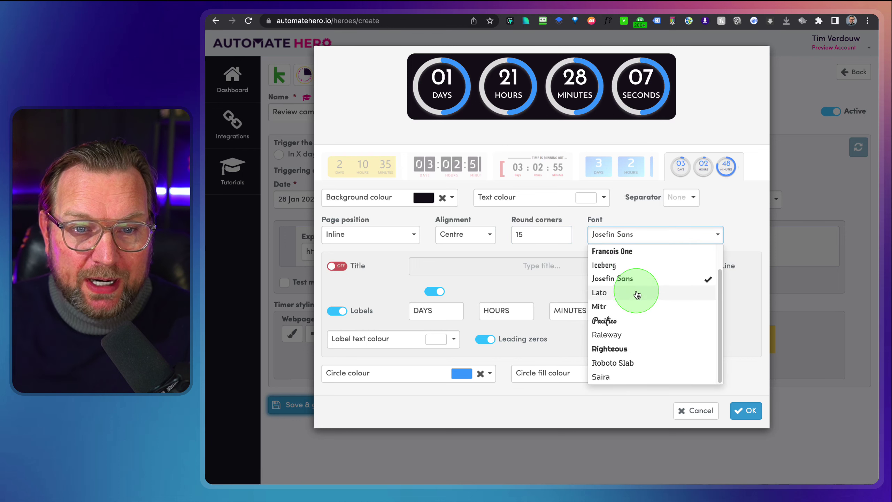
click(644, 212)
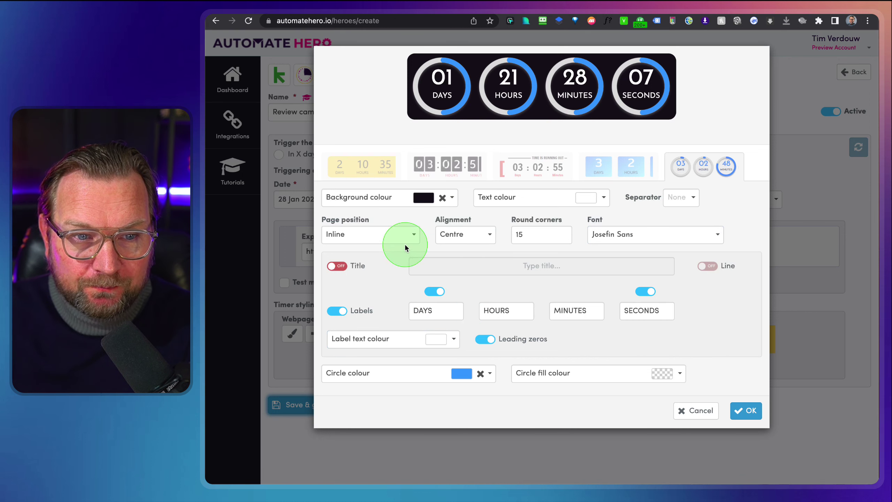
- Set the webpage timer's page position to Full width top
click(365, 235)
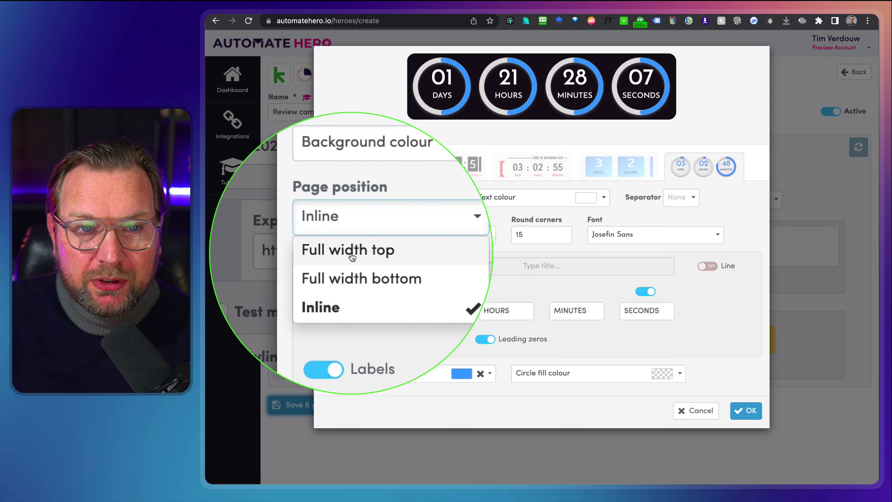
click(349, 251)
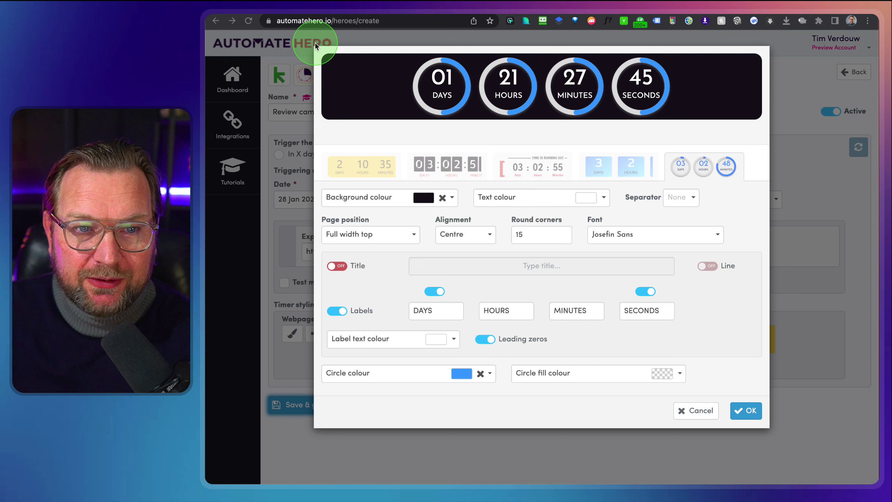
mouse_move(318, 44)
mouse_down()
mouse_move(342, 68)
mouse_move(443, 110)
mouse_move(667, 131)
mouse_move(766, 127)
mouse_up()
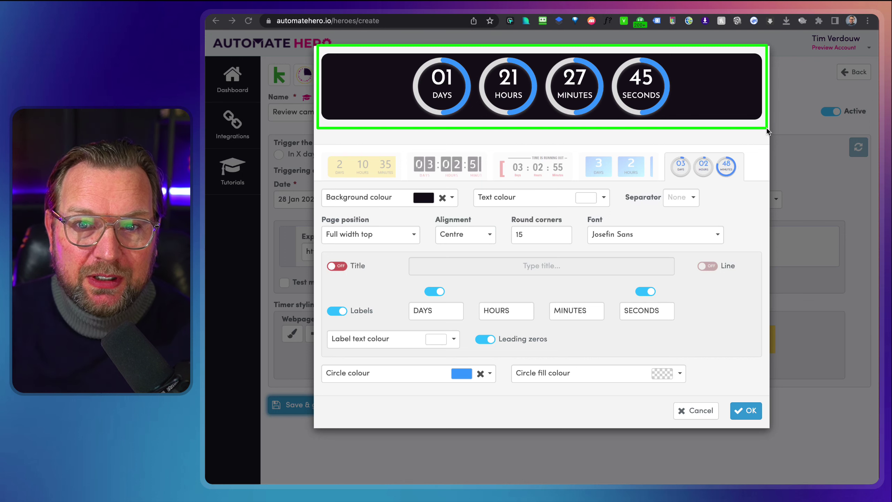
click(637, 82)
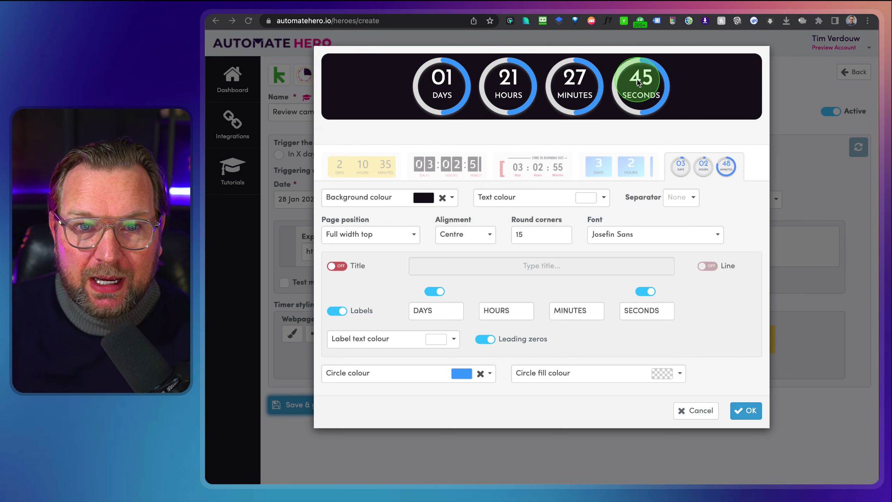
click(545, 136)
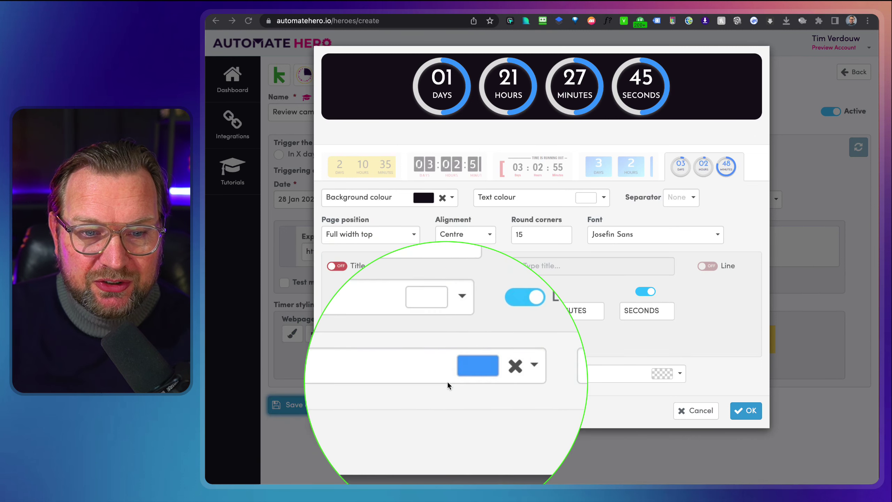
click(537, 120)
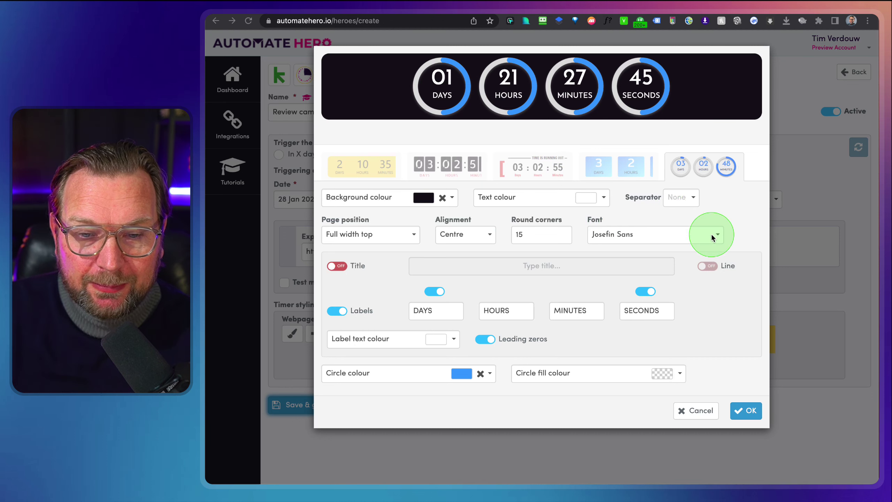
- Try the colon and slash separators between the timer's units, and return the separator to None
click(677, 201)
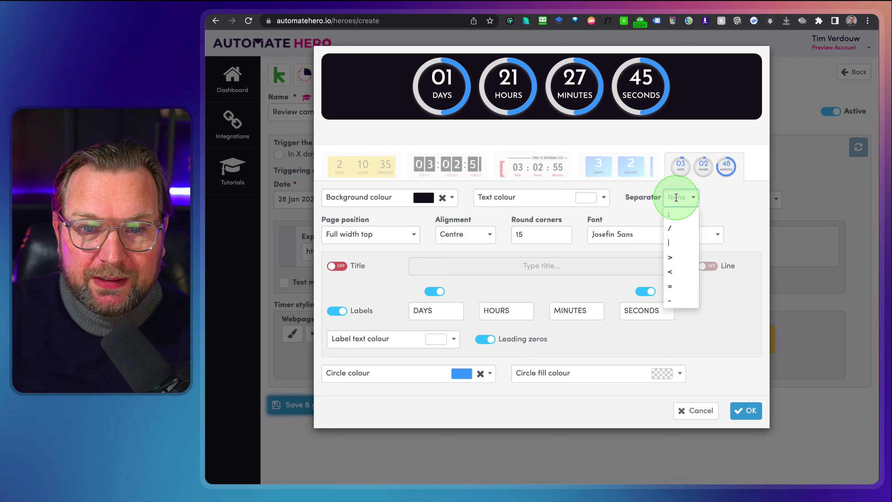
click(673, 216)
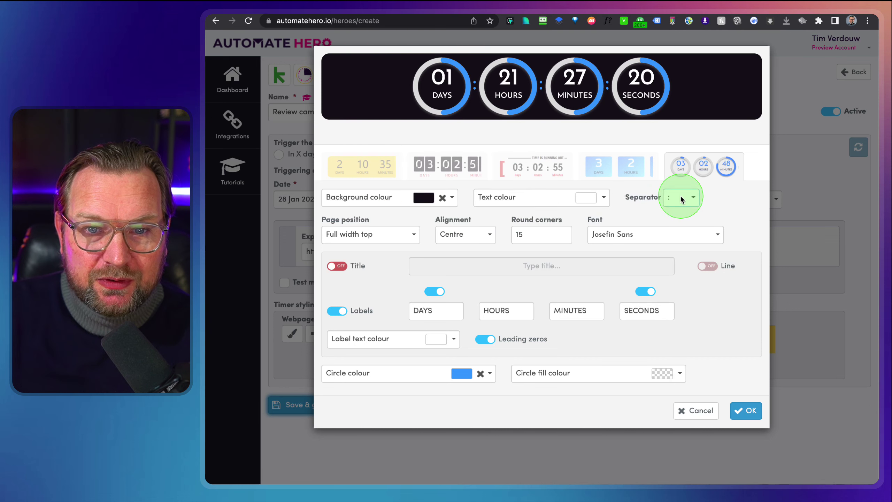
click(681, 197)
click(675, 234)
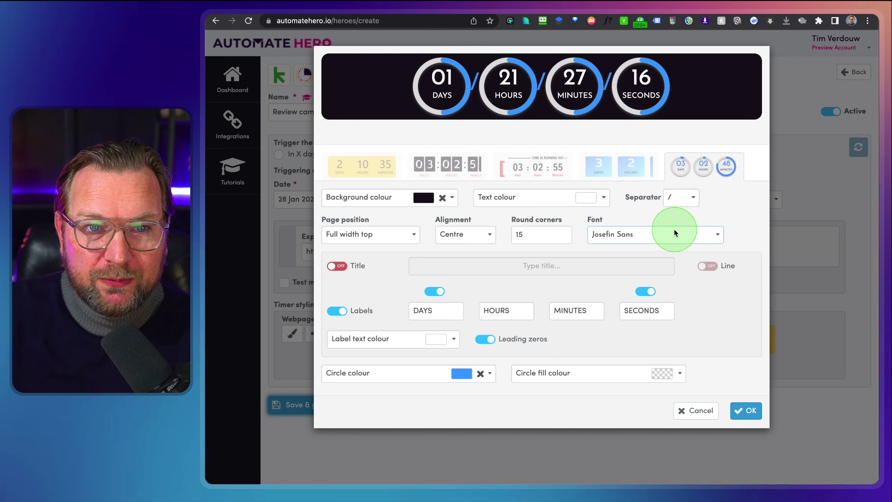
click(682, 198)
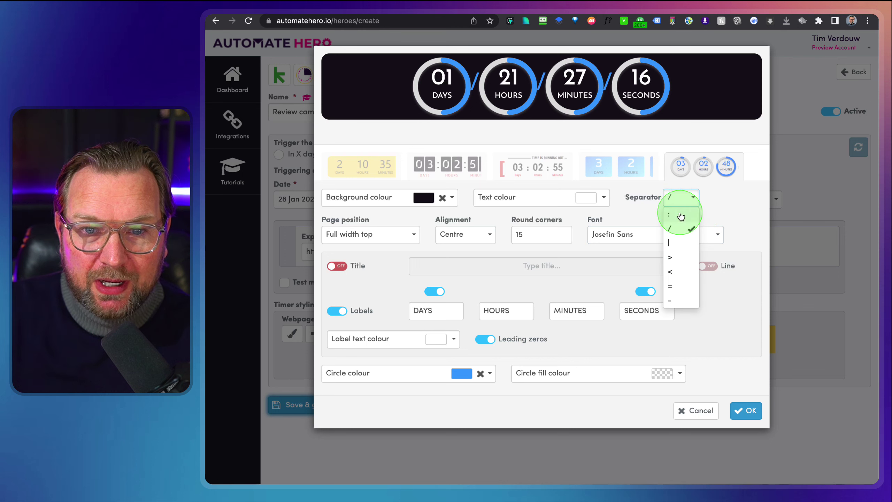
click(680, 215)
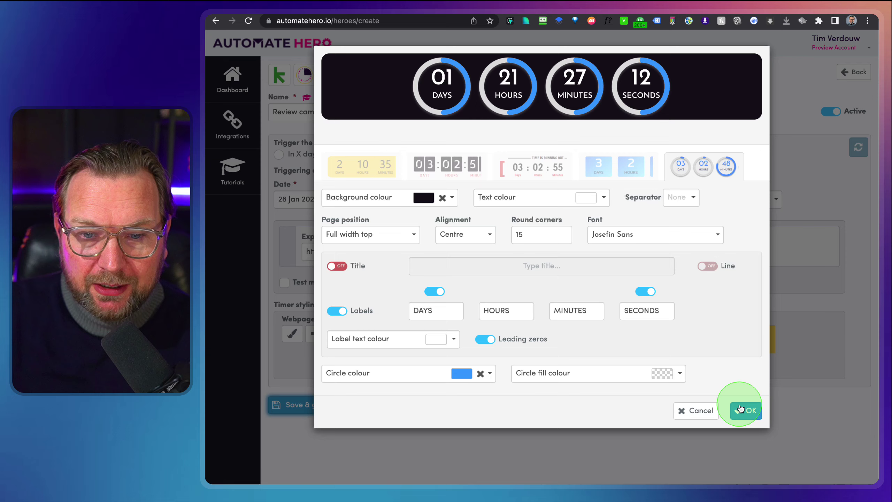
- Save the countdown hero with the new timer styling and copy the webpage timer's embed code
click(750, 412)
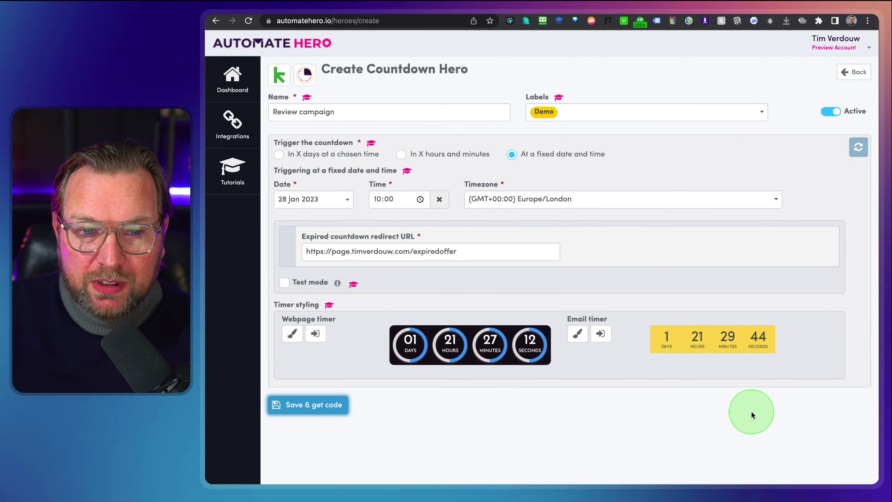
click(314, 405)
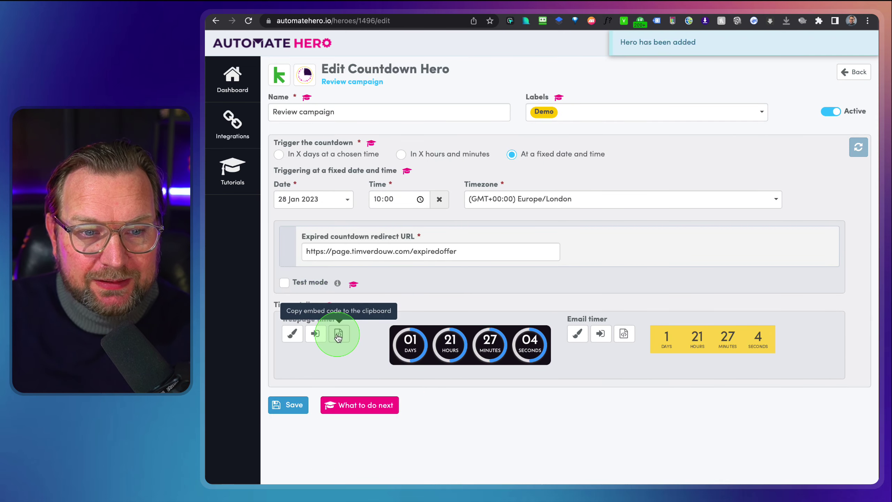
click(338, 335)
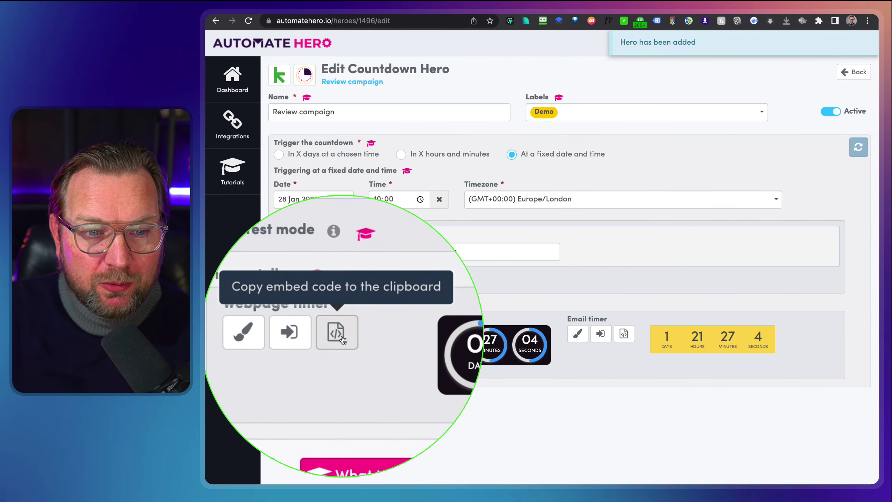
click(342, 337)
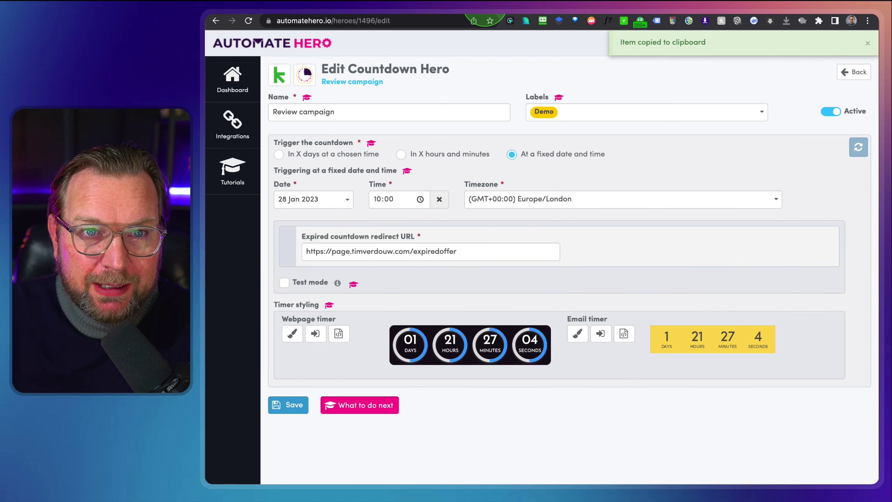
- Switch to the CountDown Here page in the Swipe Pages builder and delete the existing HTML Code block below the trial text
click(467, 7)
click(472, 148)
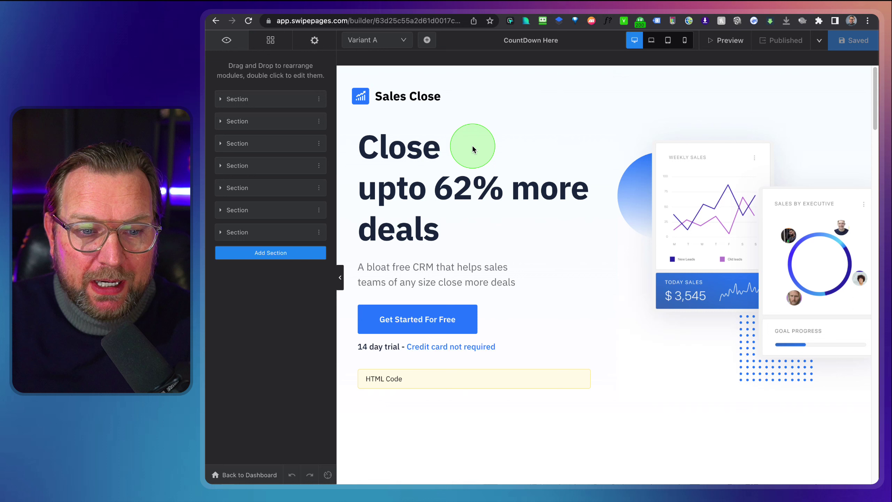
click(495, 378)
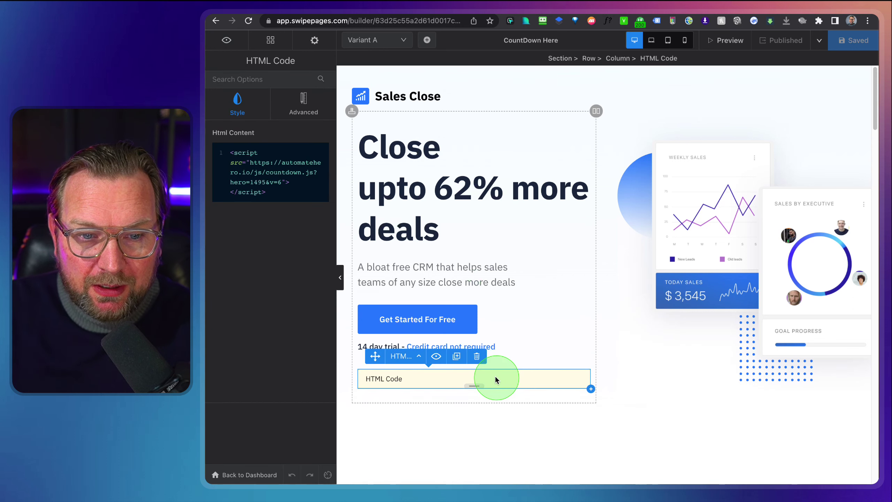
click(476, 356)
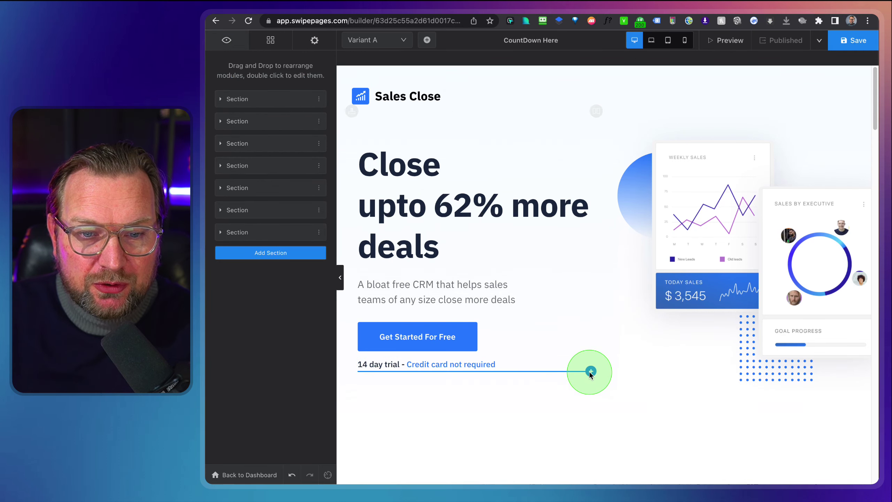
- Add an HTML Code element below the 14 day trial text and replace its placeholder content with the copied embed code
click(591, 371)
scroll(297, 345, down, 3)
scroll(296, 346, down, 10)
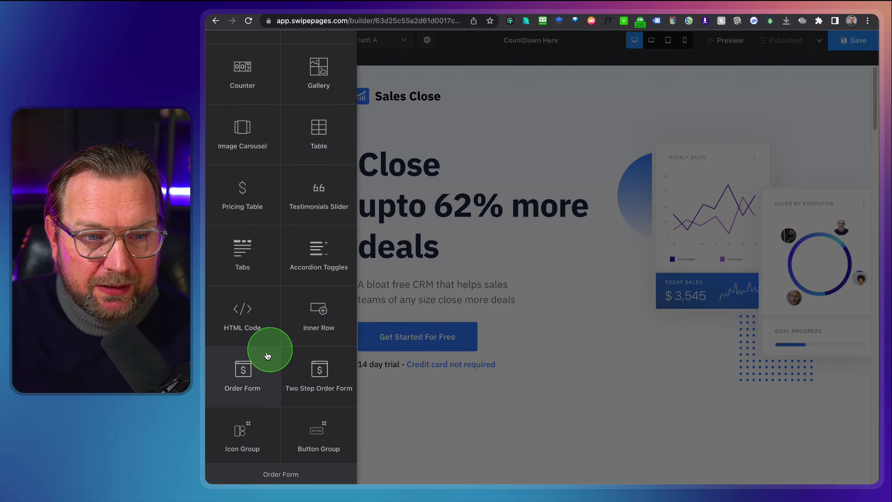
click(241, 322)
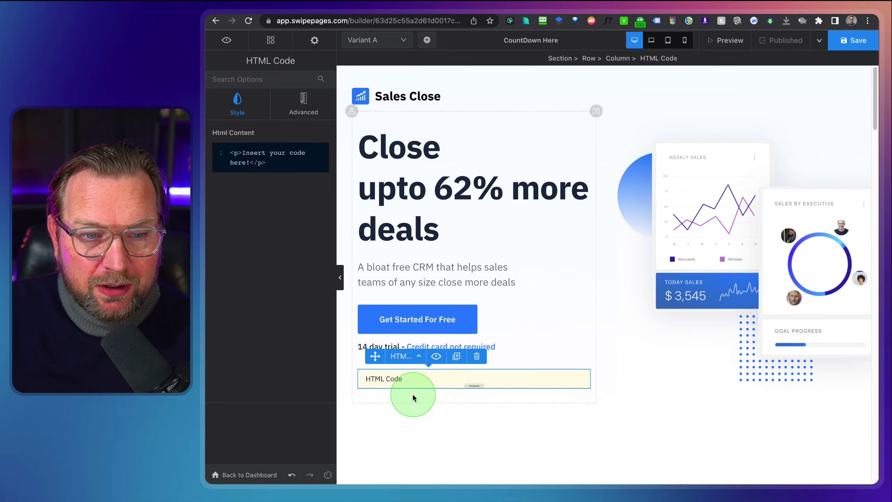
drag(283, 171, 219, 152)
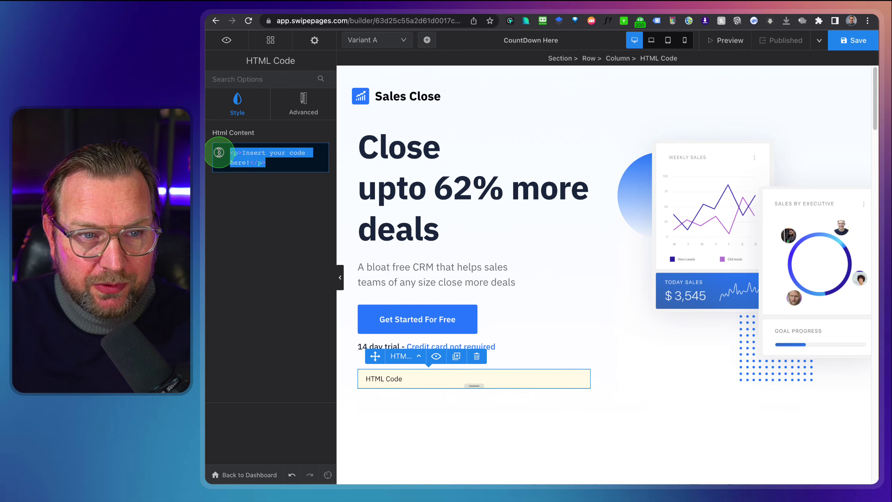
key(super+v)
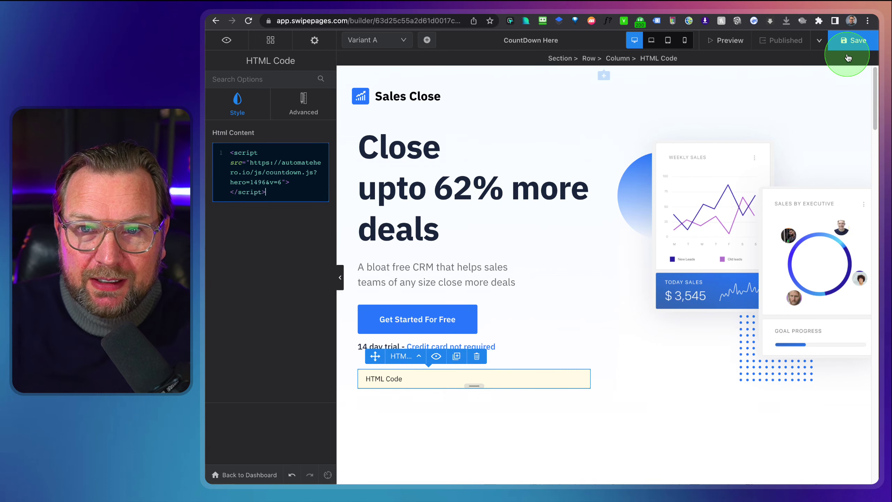
- Save the landing page changes and publish the page
click(853, 41)
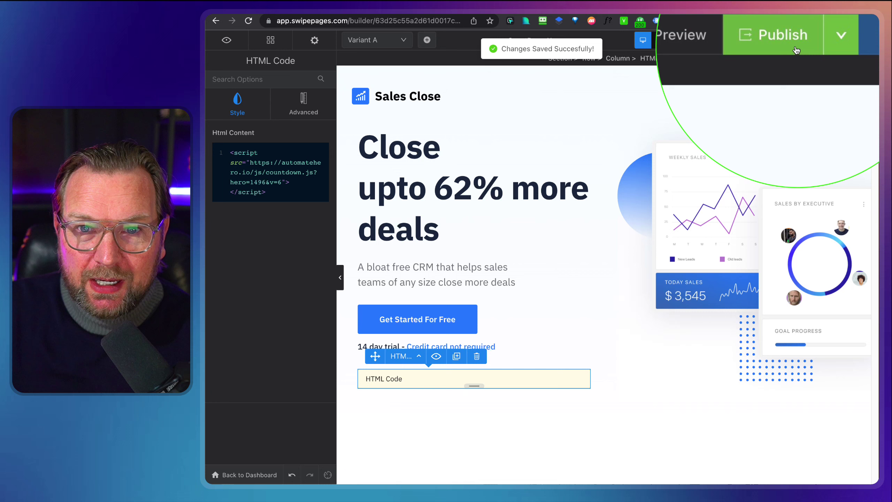
click(791, 47)
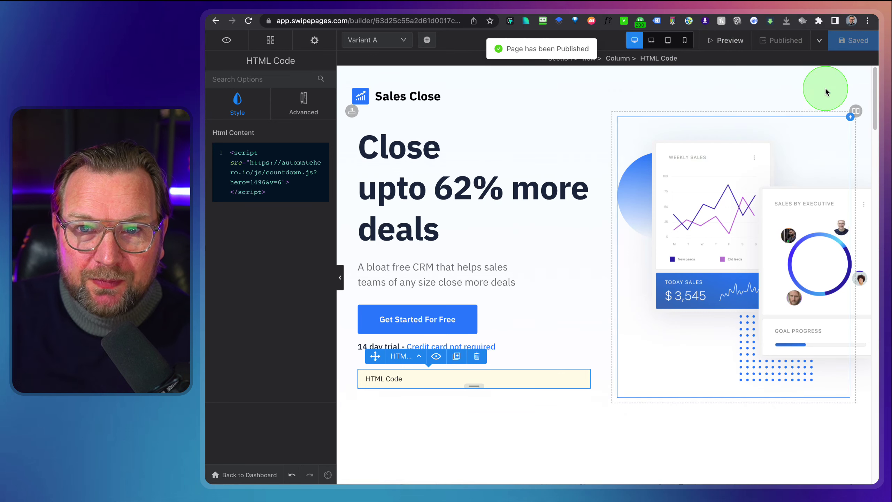
- Open the published CountDown Here page, check the embedded timer, and close the page to return to the builder
click(820, 41)
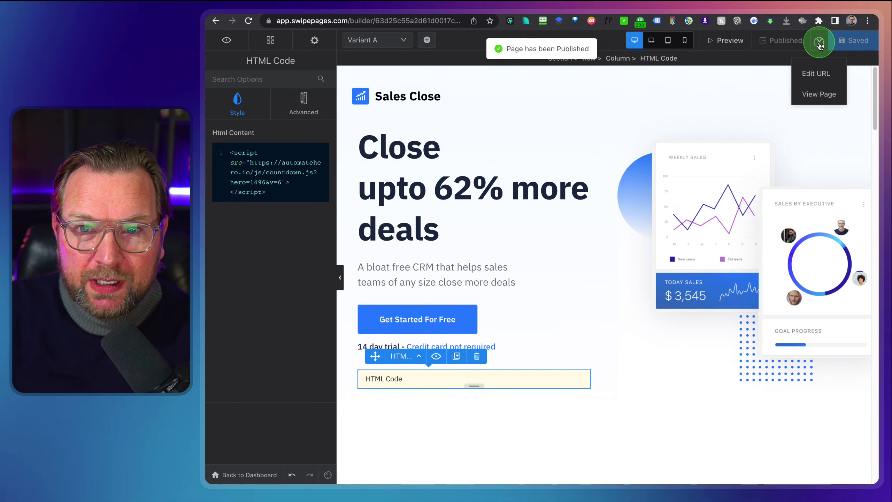
click(814, 94)
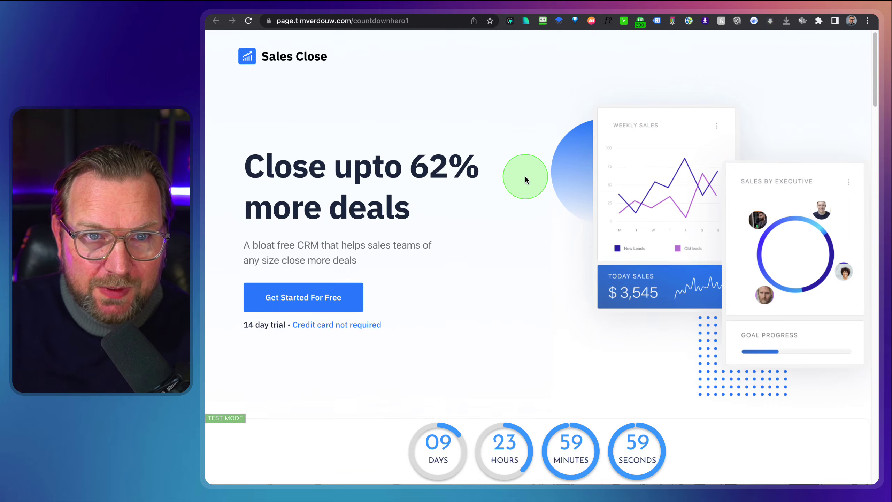
scroll(525, 179, down, 3)
scroll(525, 179, up, 3)
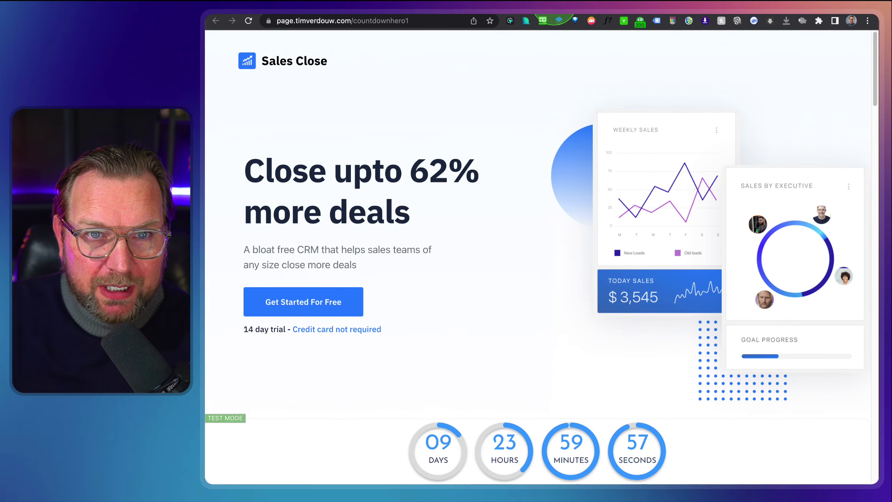
key(super+w)
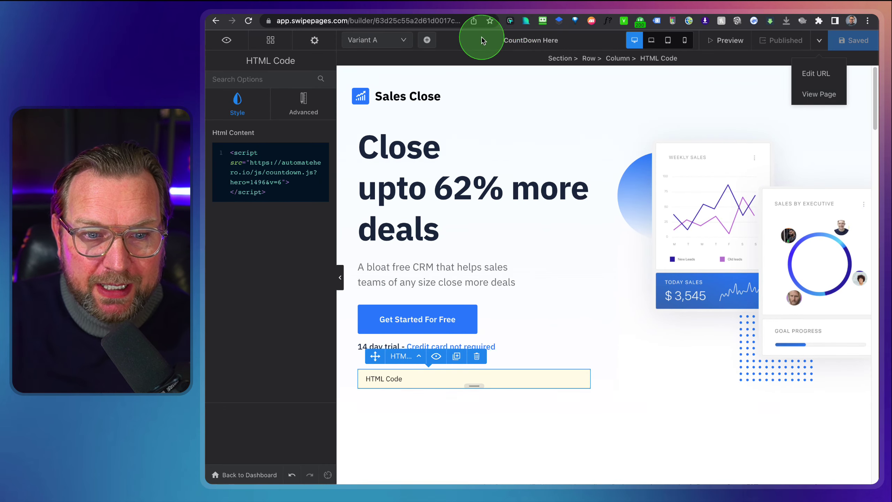
- Reopen the published landing page, reload it, and examine how the countdown bar behaves along the page's length
click(768, 48)
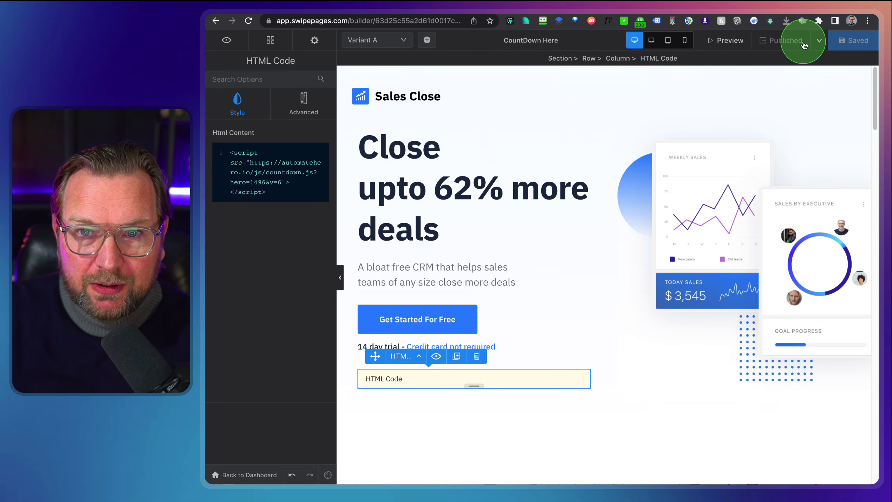
click(819, 41)
click(816, 95)
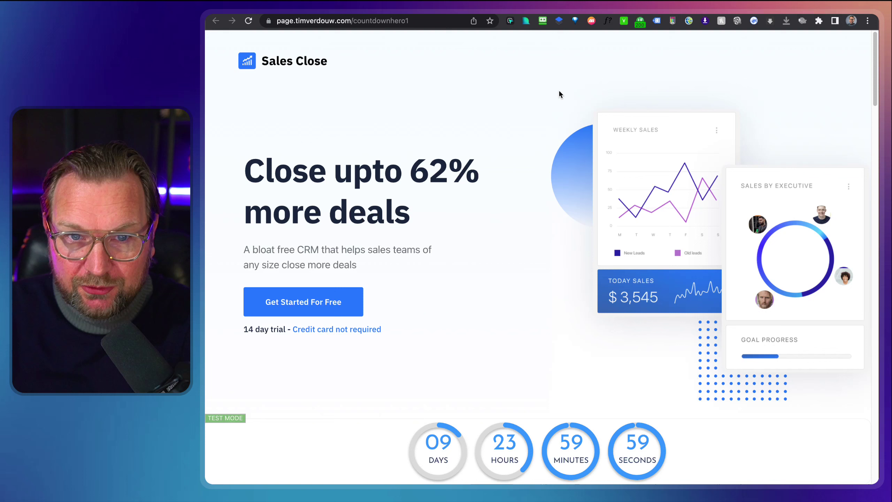
mouse_move(560, 91)
mouse_down()
mouse_move(627, 94)
mouse_move(587, 92)
mouse_up()
key(super+r)
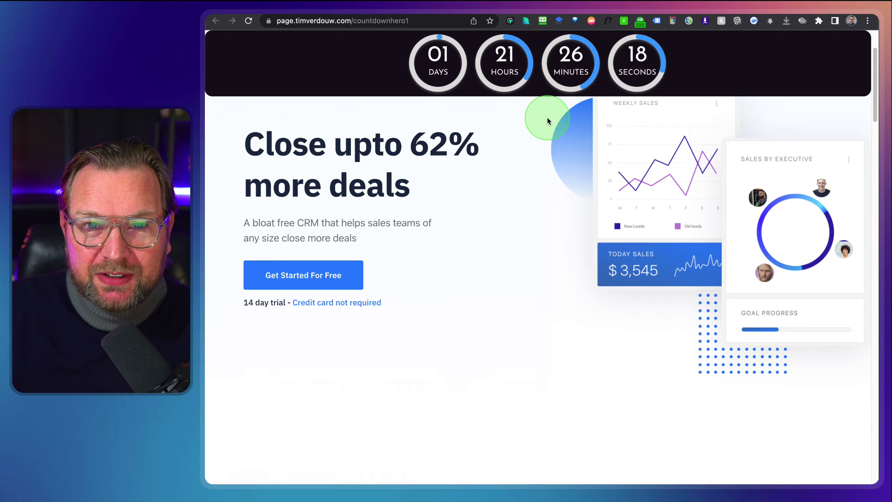
scroll(548, 119, down, 10)
scroll(548, 121, down, 4)
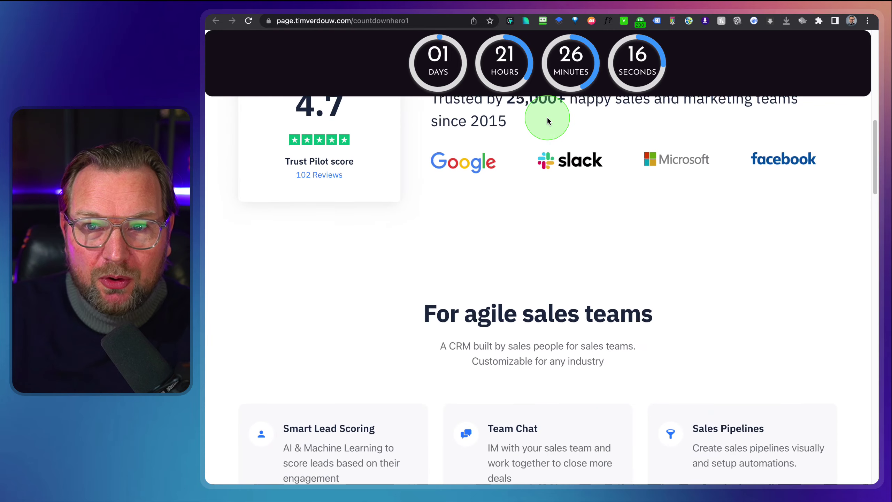
scroll(547, 121, up, 9)
scroll(839, 48, up, 1)
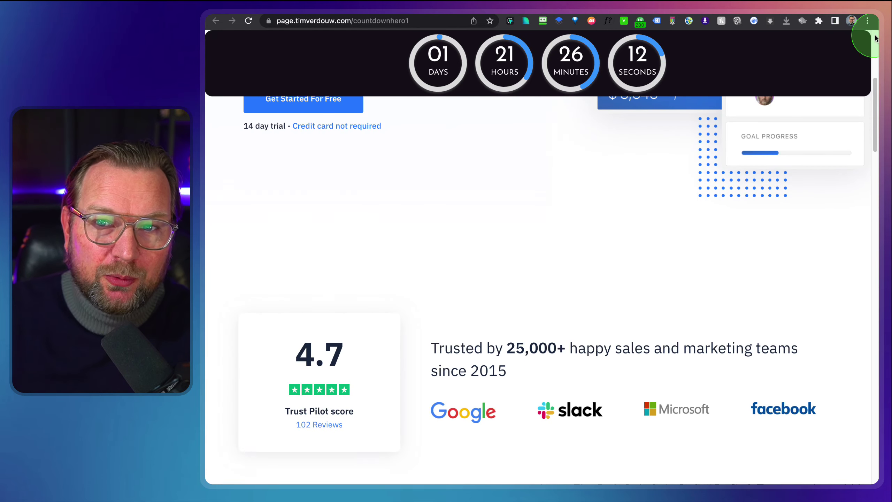
scroll(792, 135, down, 7)
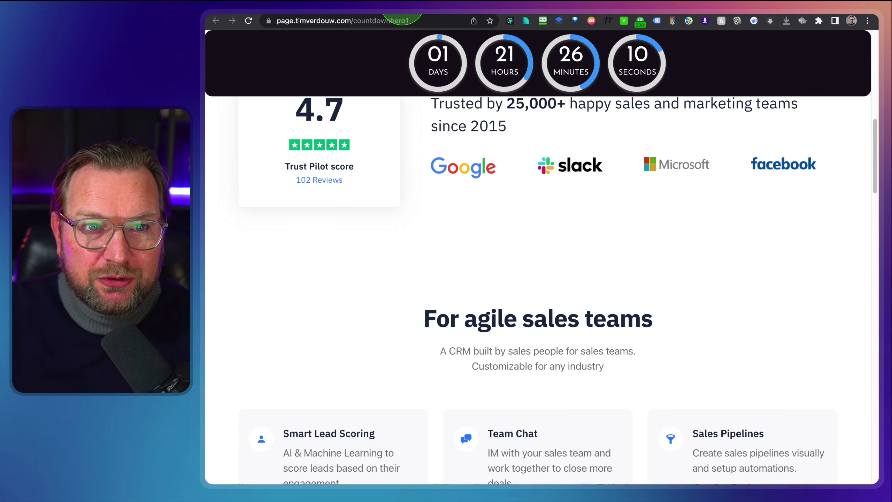
- Switch to Automate Hero, set the webpage timer's page position to Full width bottom, and save the countdown hero
key(ctrl+Tab)
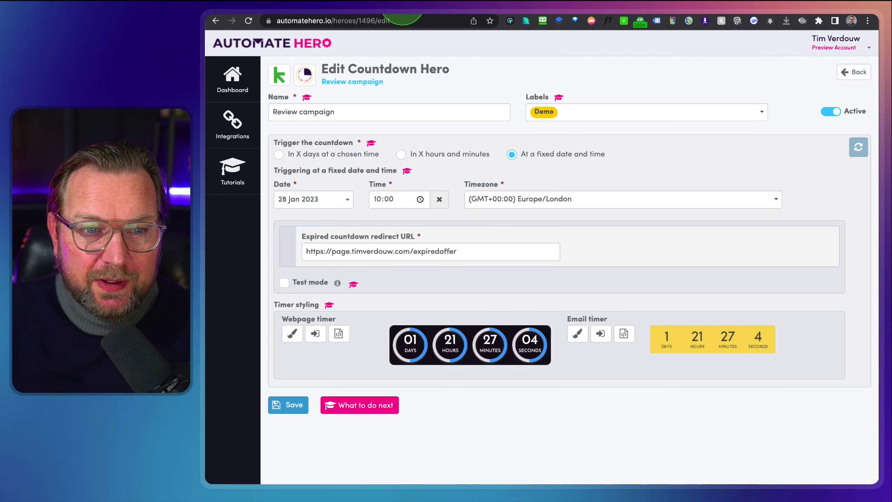
click(291, 335)
click(389, 233)
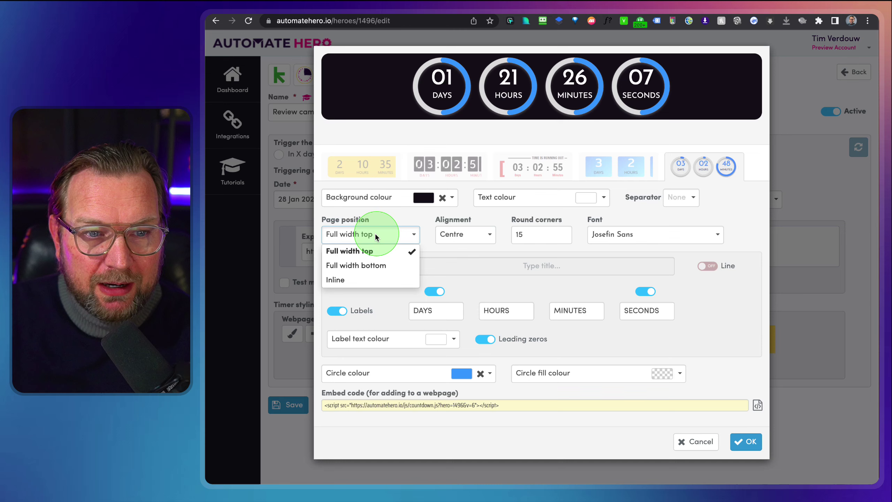
click(351, 265)
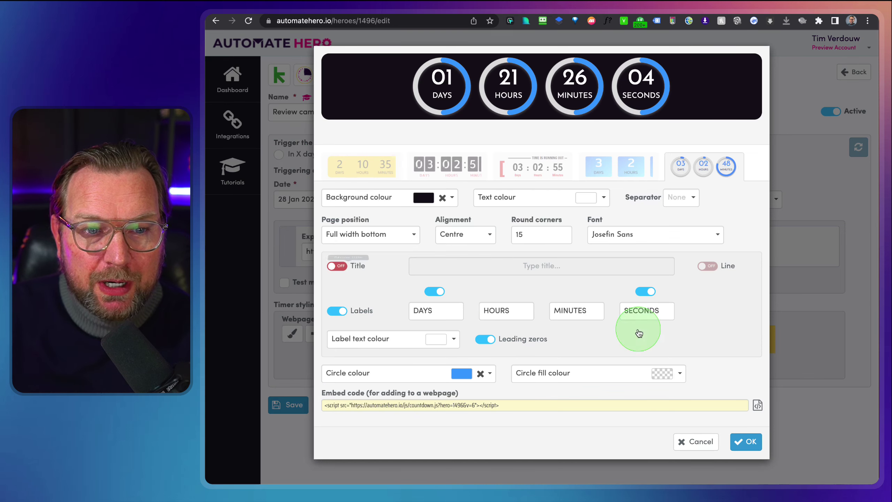
click(746, 441)
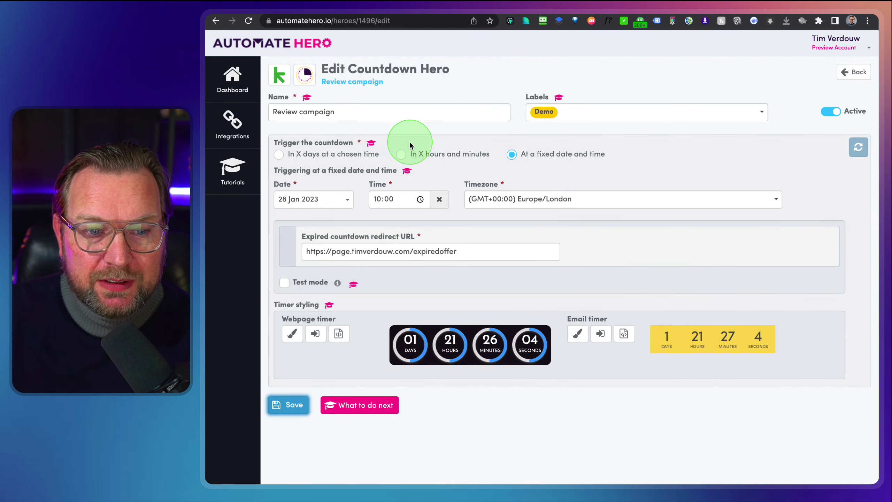
click(294, 405)
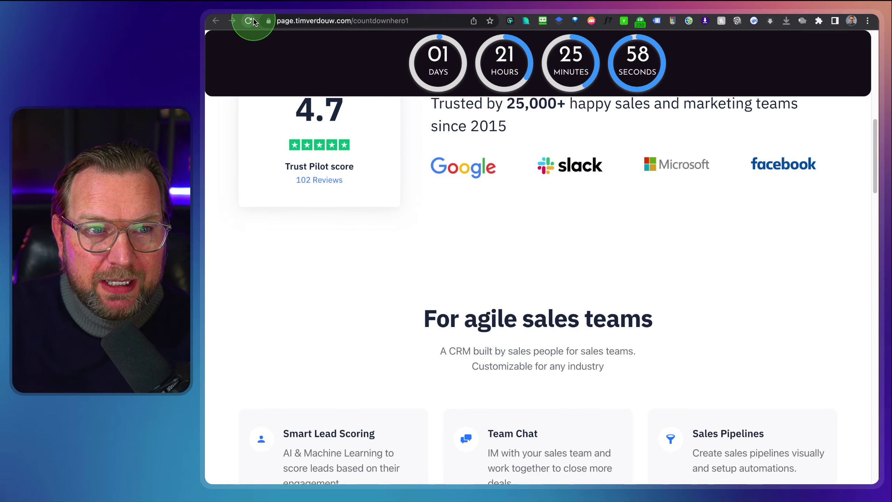
- Reload the published landing page and check the placement of the full-width bottom timer along the page
click(250, 21)
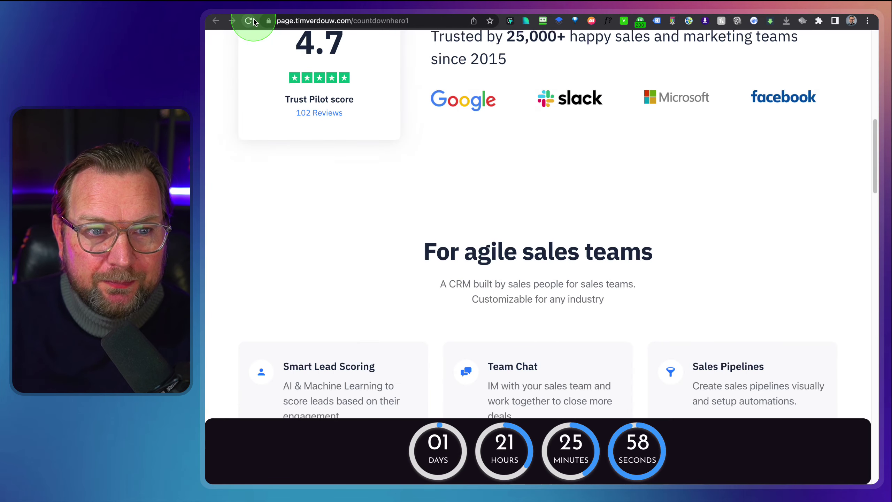
scroll(468, 150, down, 7)
scroll(473, 160, down, 5)
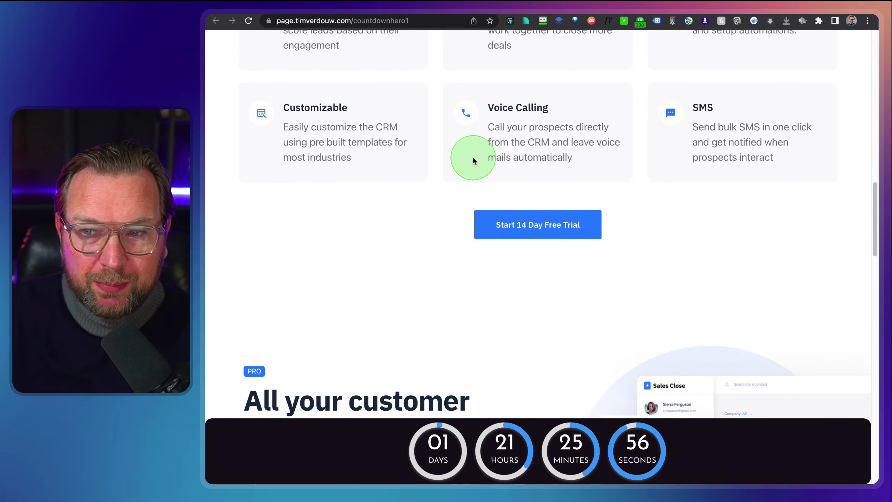
scroll(473, 158, up, 10)
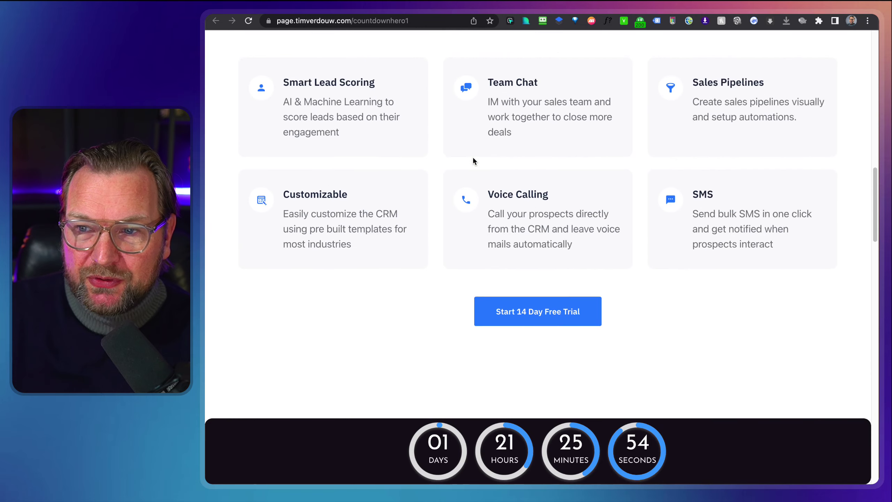
scroll(474, 160, up, 10)
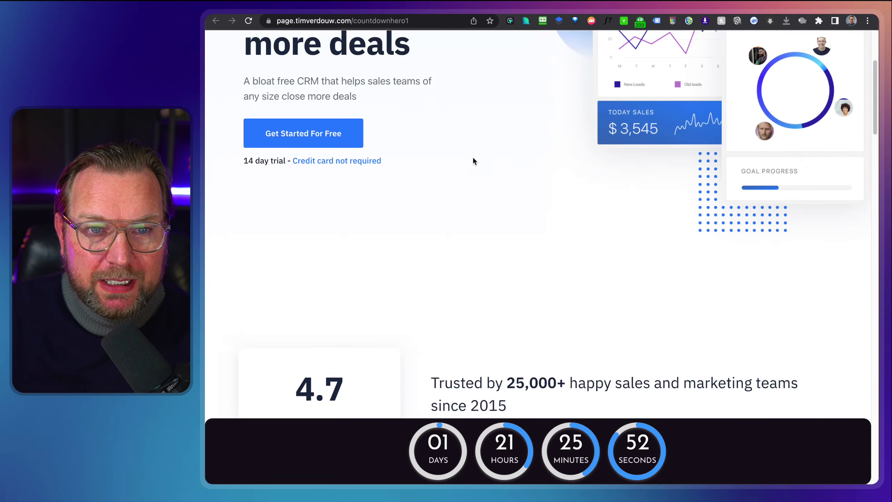
scroll(473, 160, down, 1)
click(542, 21)
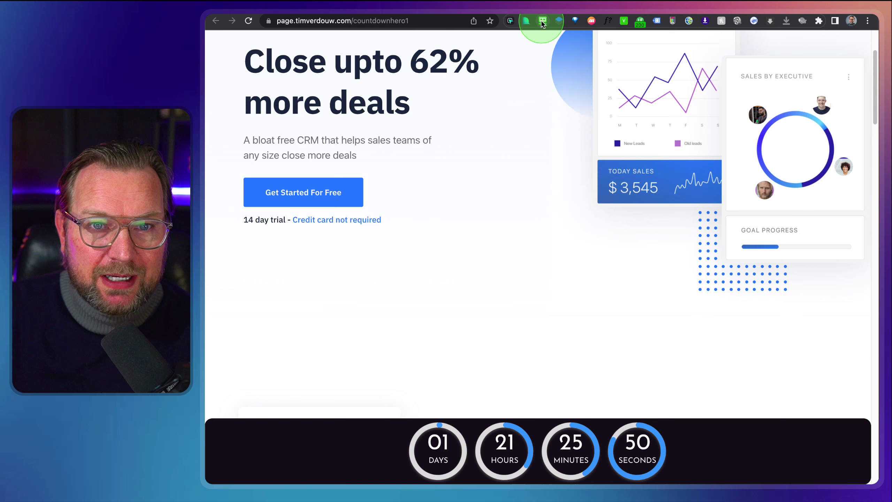
- Return to the countdown hero in Automate Hero, set the webpage timer's page position to Inline, and save the hero
click(401, 13)
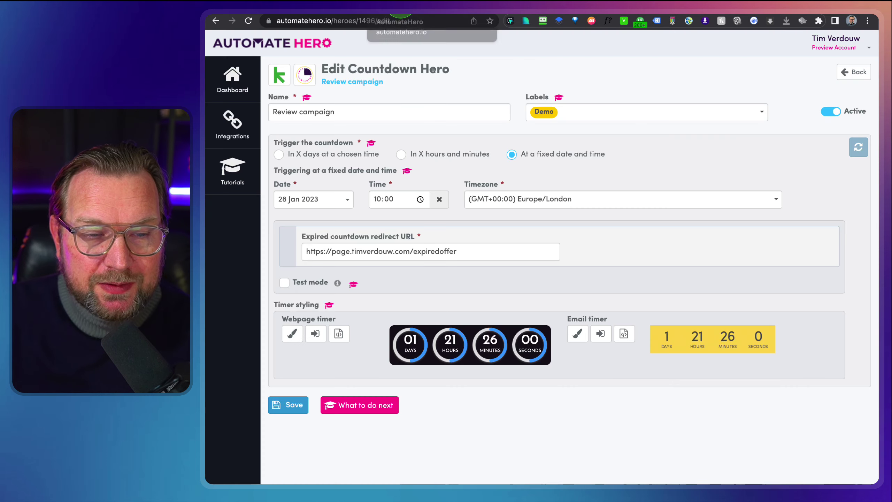
click(294, 336)
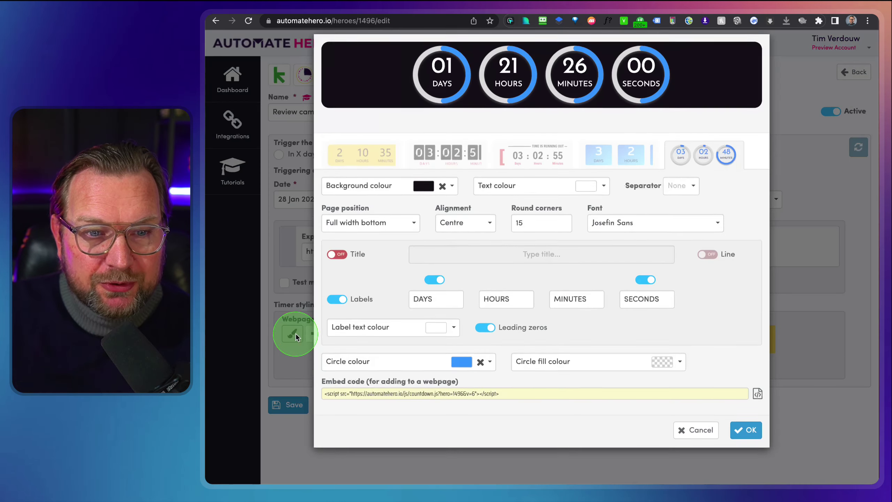
click(379, 229)
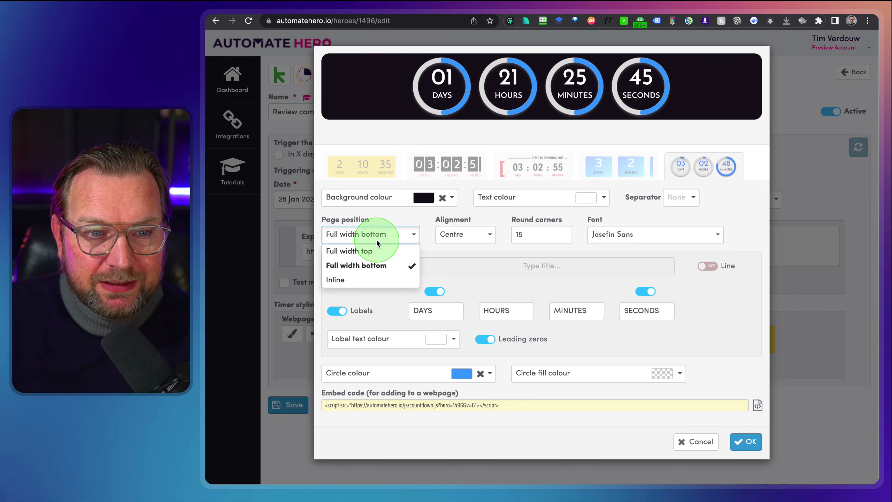
click(346, 280)
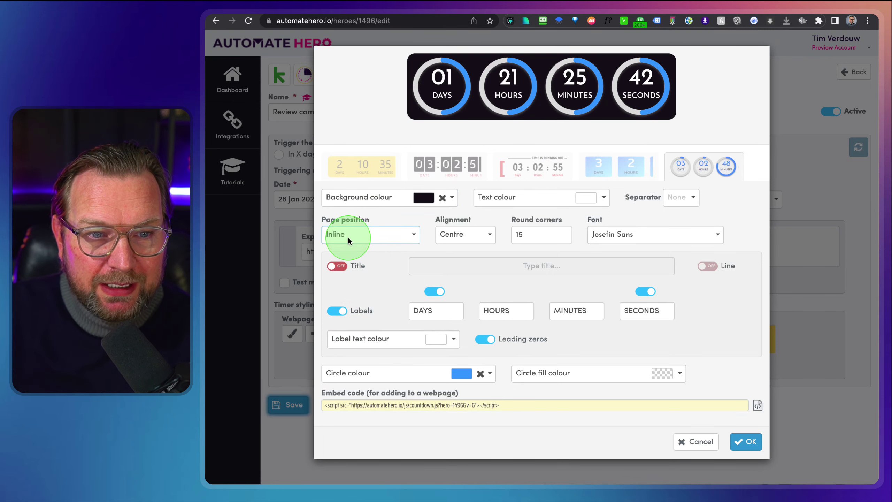
click(746, 442)
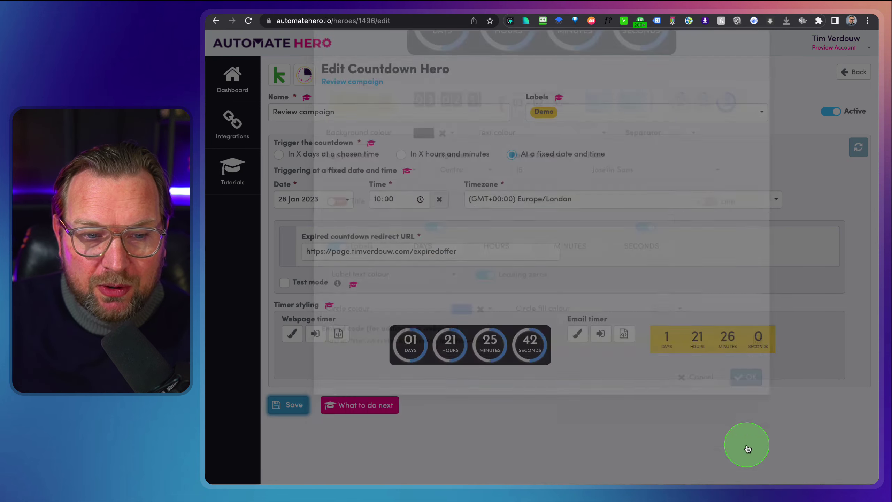
click(293, 406)
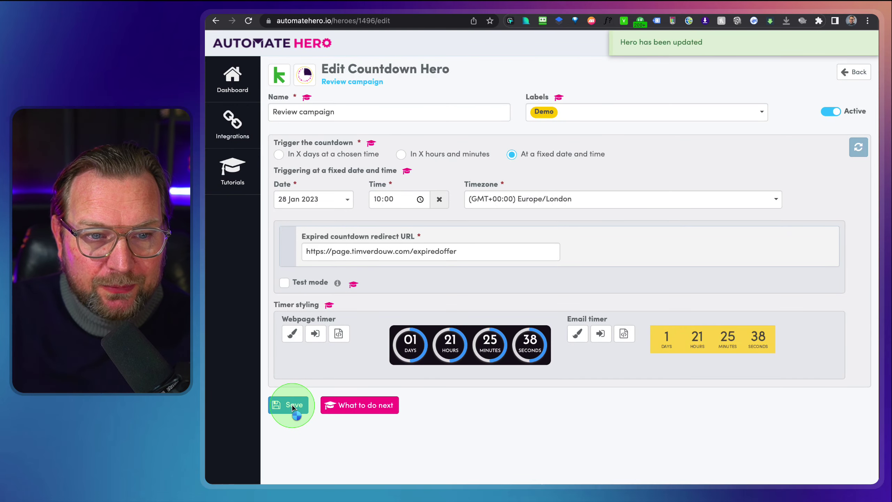
click(341, 338)
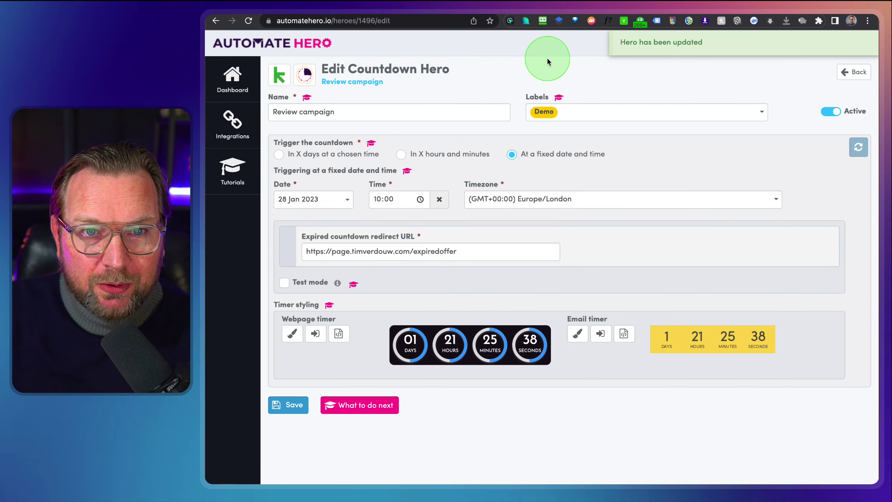
- Reload the published landing page and examine the inline timer's placement below the 14 day trial text
click(528, 16)
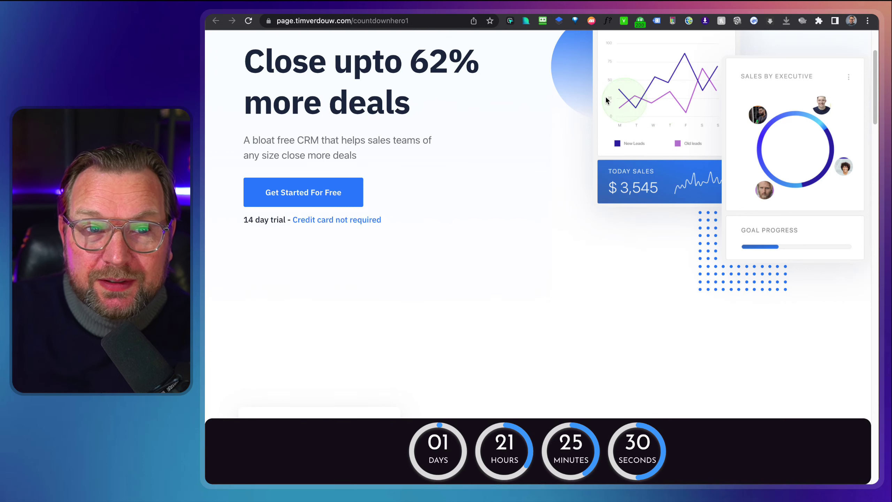
click(249, 22)
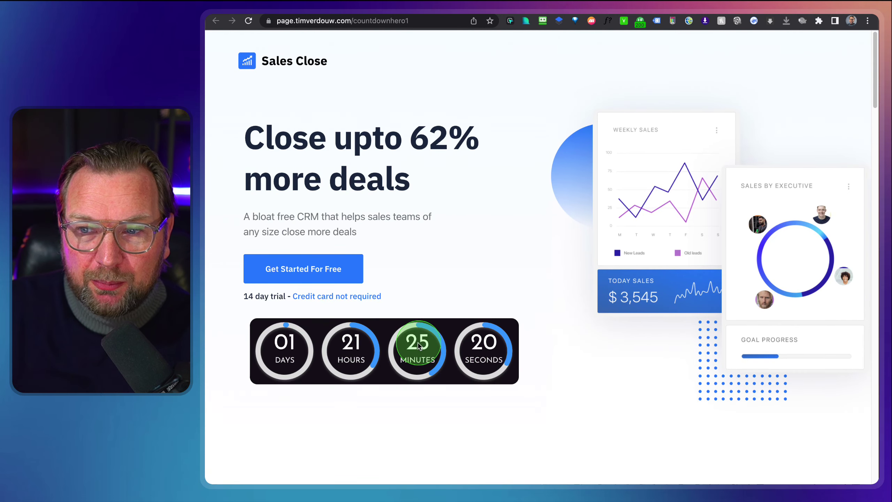
scroll(383, 320, down, 2)
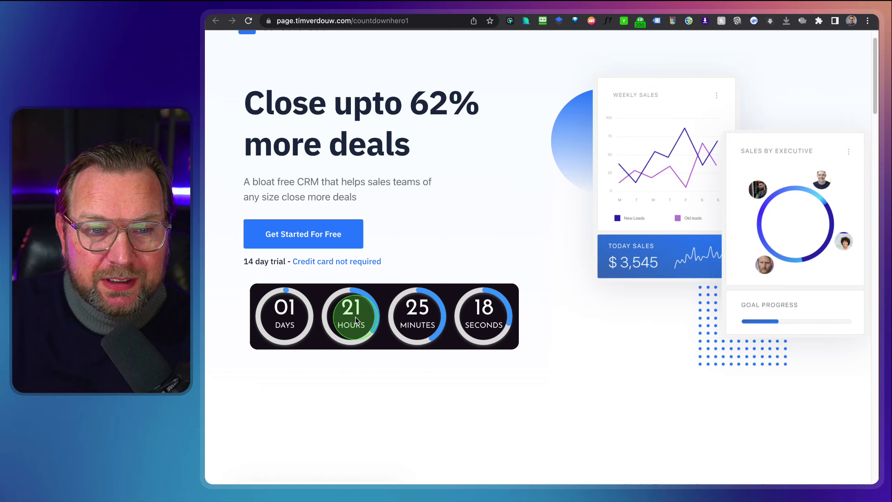
scroll(353, 312, up, 2)
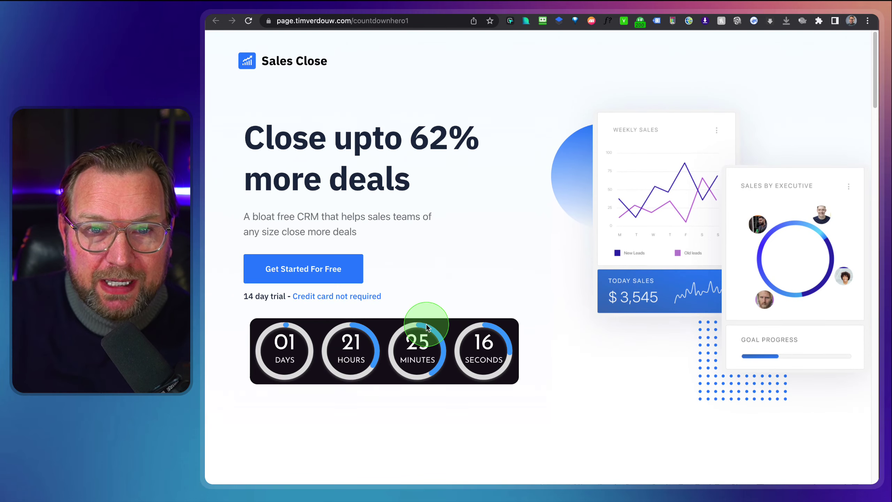
scroll(425, 322, down, 3)
scroll(427, 327, up, 3)
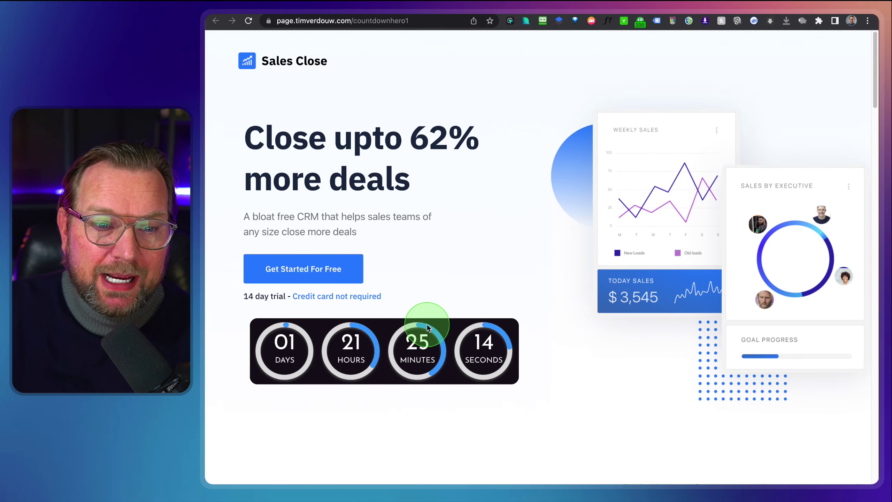
- Return to the countdown hero in Automate Hero and set the webpage timer's background colour to near-white FEFDFF
click(407, 2)
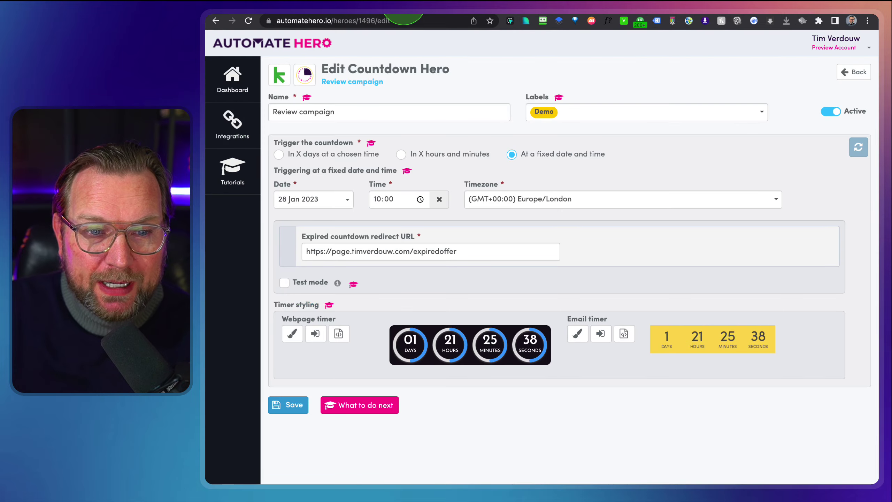
click(300, 340)
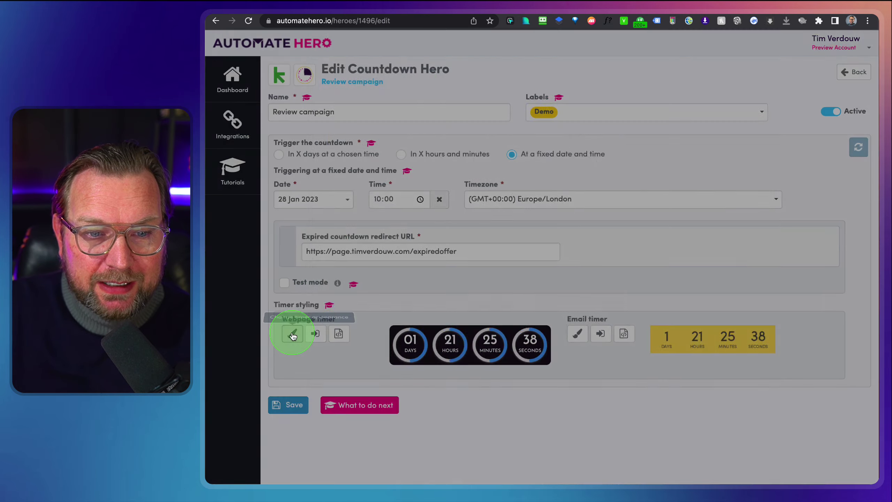
click(424, 198)
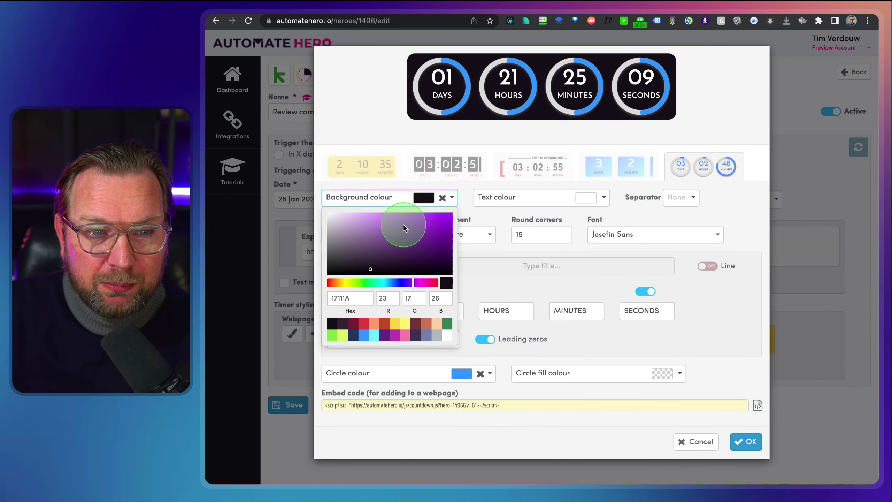
drag(334, 221, 340, 135)
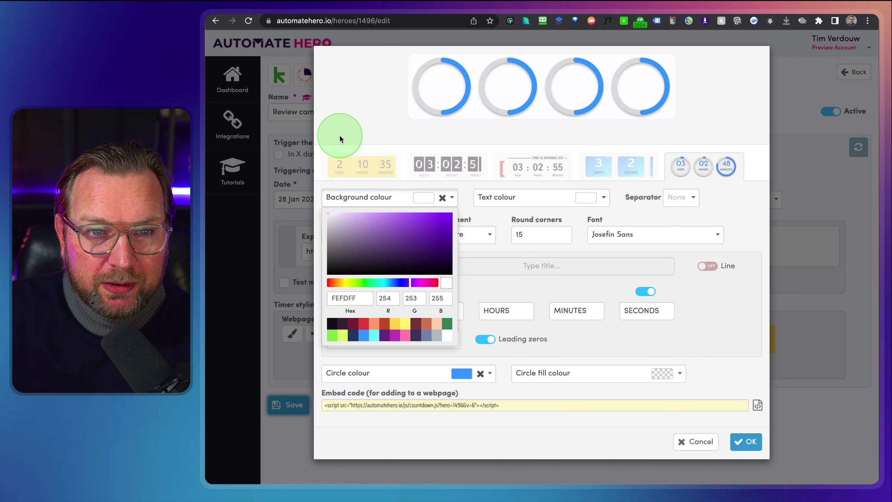
- Set the webpage timer's text colour to blue, matching its circles
click(499, 190)
click(590, 196)
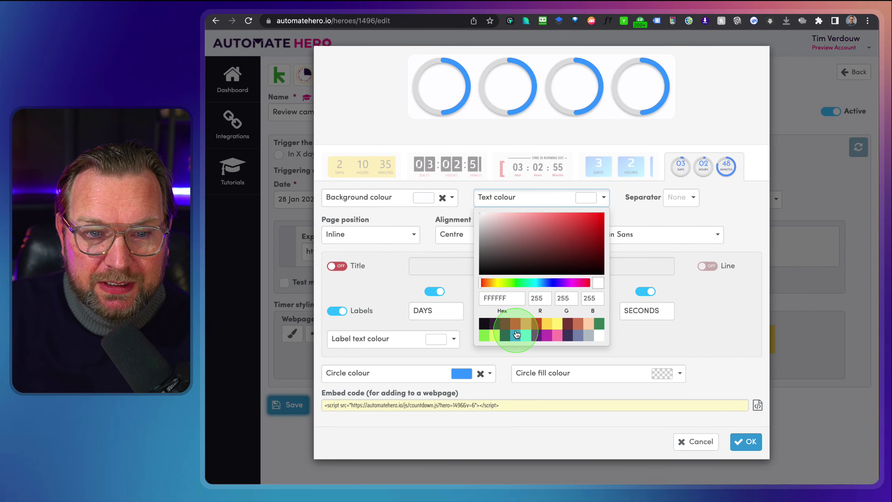
click(515, 335)
click(674, 216)
click(627, 278)
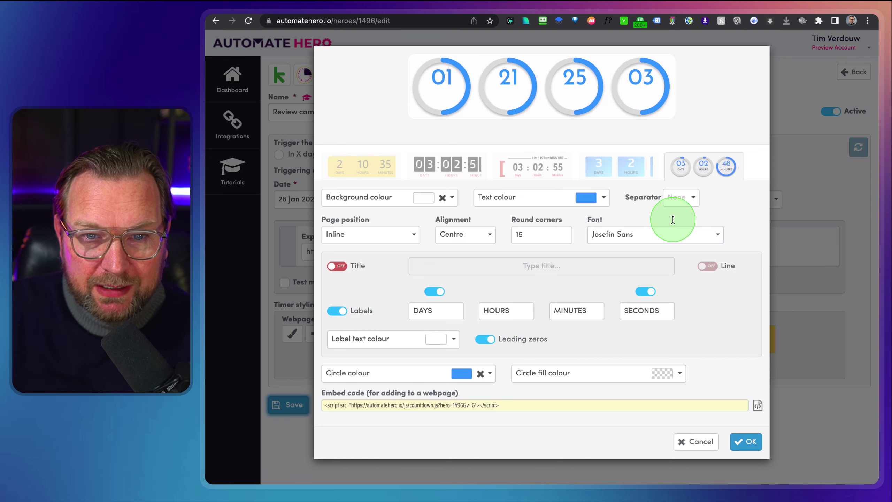
- Set the timer's label text colour to near-black 17111A, accept the styling, and save the countdown hero
click(442, 340)
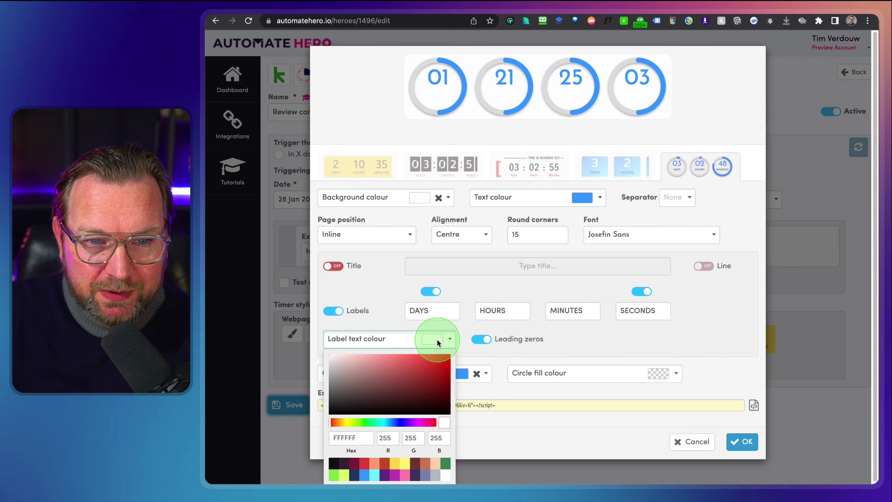
click(367, 475)
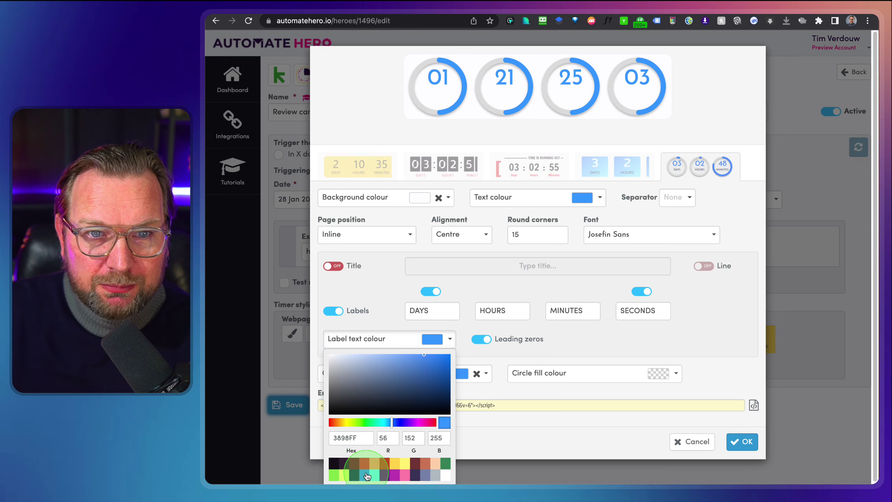
click(334, 463)
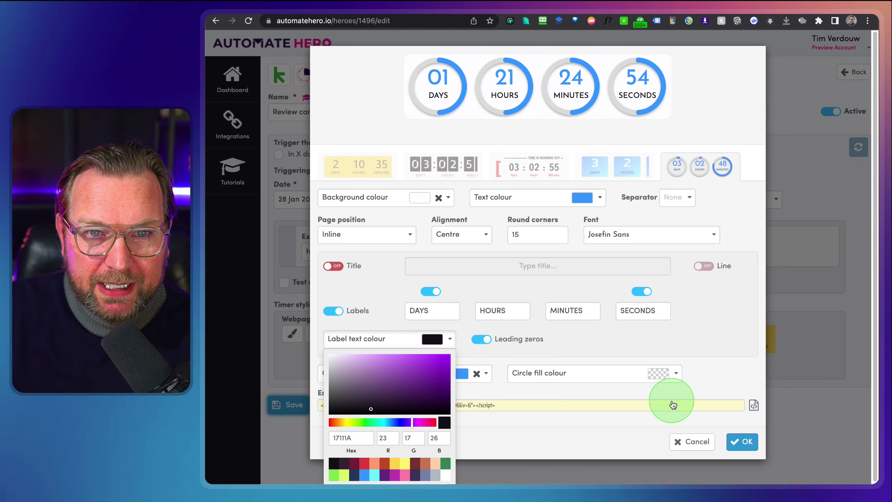
click(740, 456)
click(286, 405)
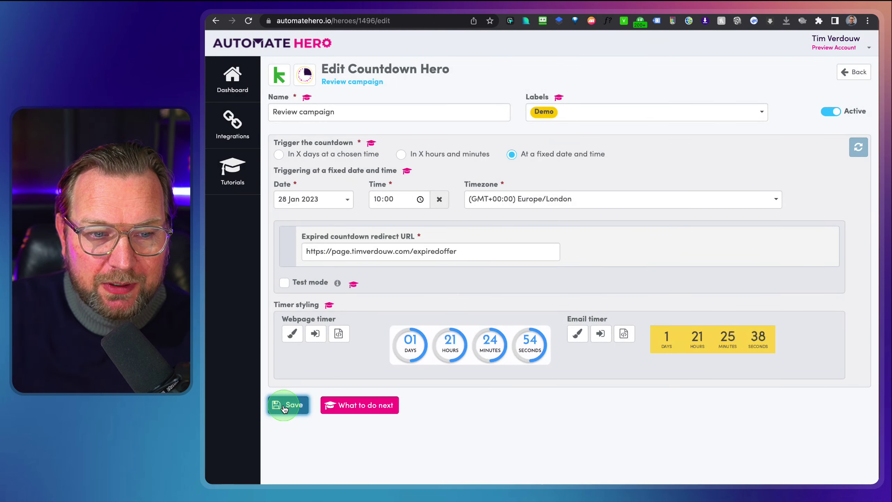
- Reload the published landing page and examine how the white circle timer looks on it
key(ctrl+Tab)
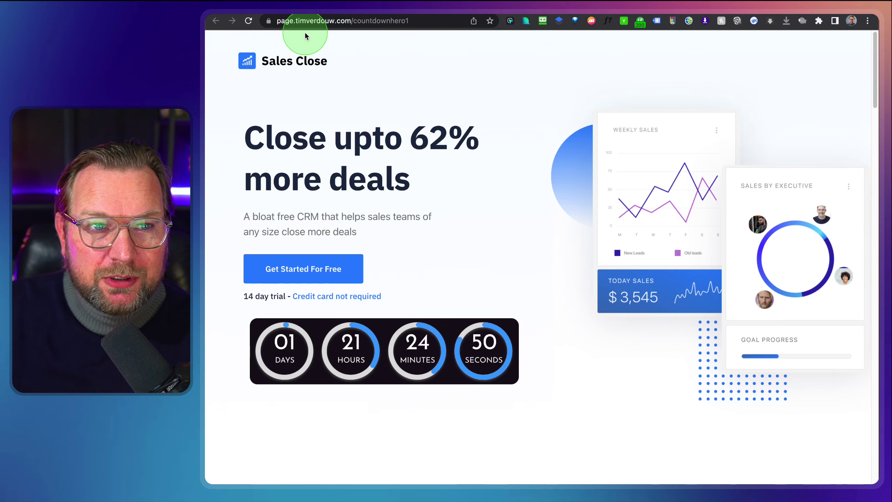
click(248, 21)
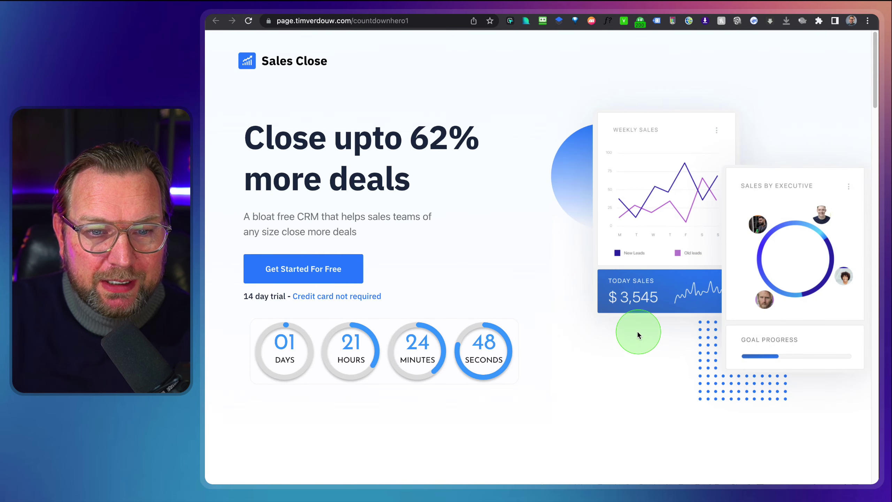
scroll(624, 343, down, 2)
scroll(624, 342, down, 3)
scroll(624, 342, up, 4)
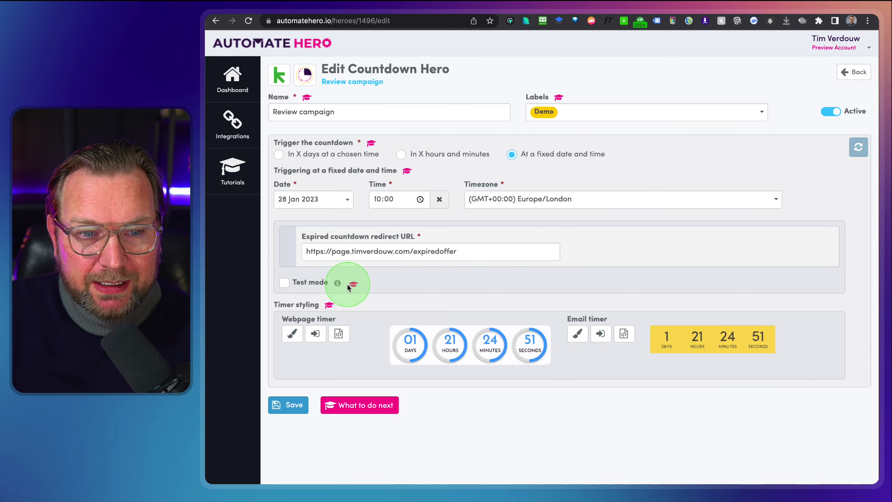
- In Automate Hero, switch the webpage timer to the red-bracketed TIME IS RUNNING OUT style and save the countdown hero
click(291, 332)
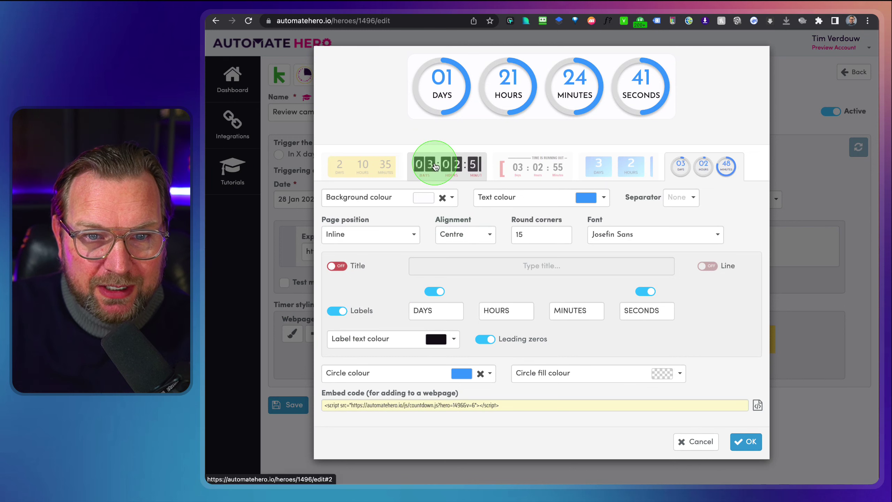
click(516, 168)
click(746, 441)
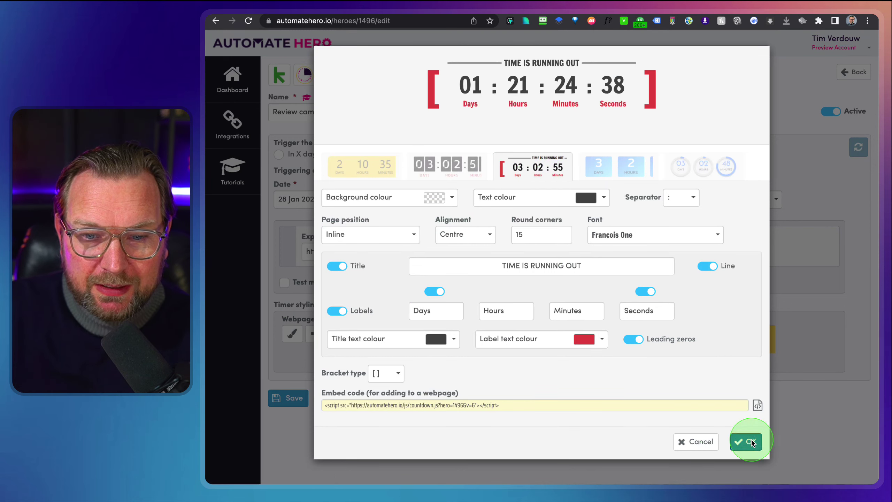
click(293, 401)
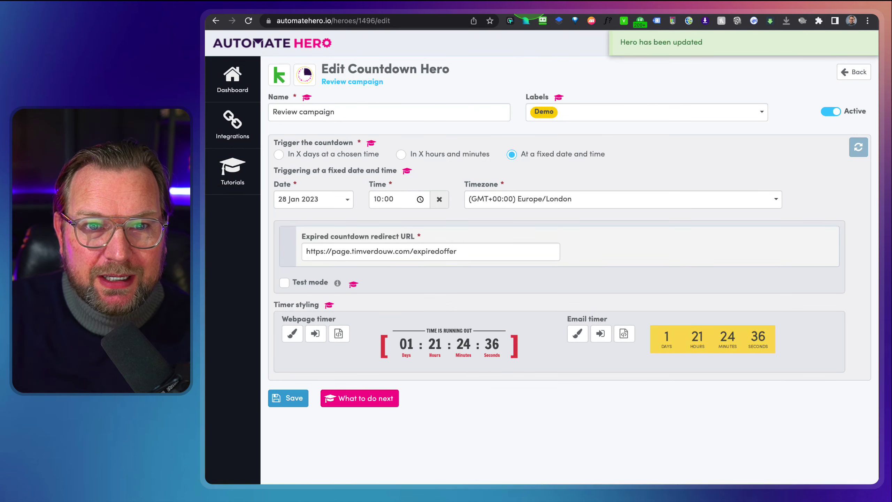
- Reload the published landing page to check the bracketed timer, and return to the countdown hero in Automate Hero
click(452, 23)
click(247, 20)
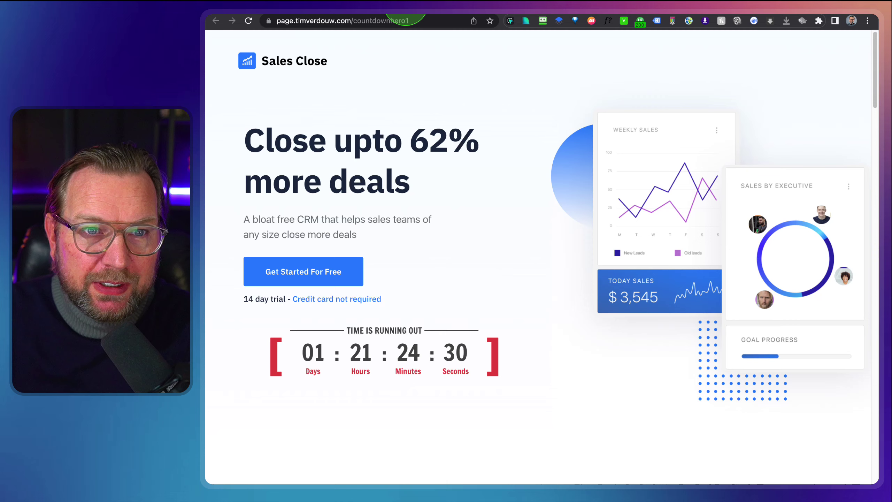
click(405, 5)
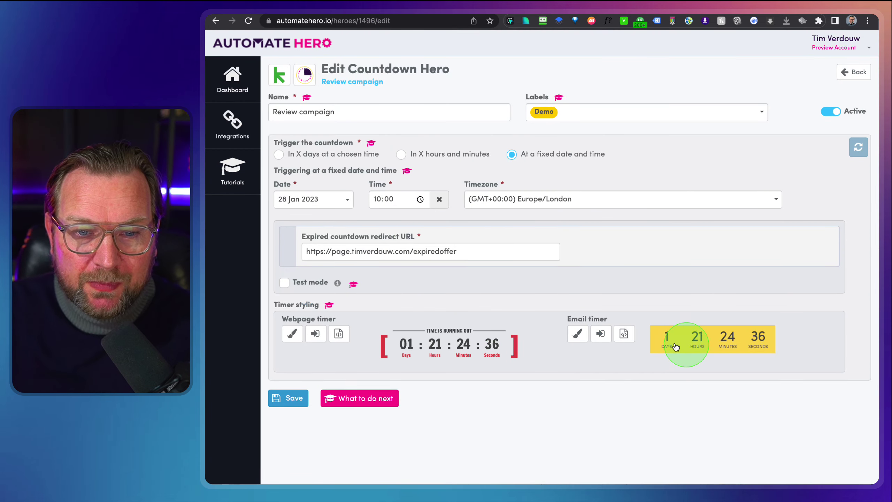
drag(552, 310, 792, 365)
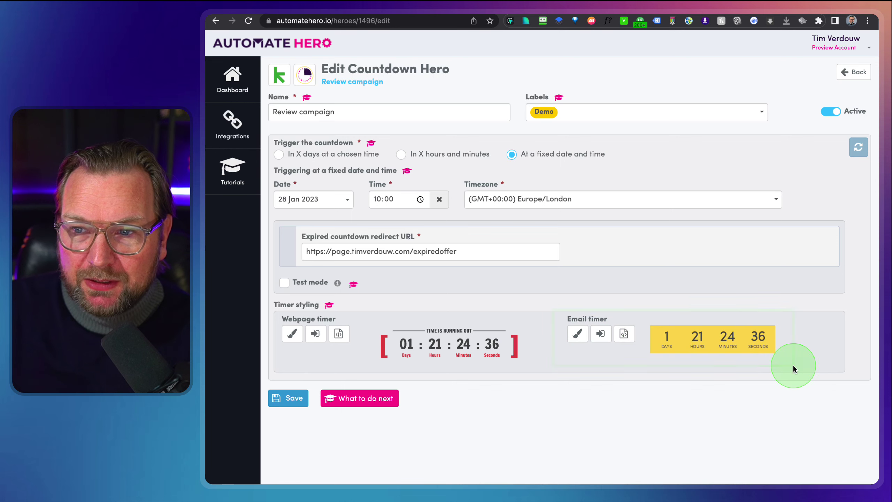
drag(535, 323, 396, 372)
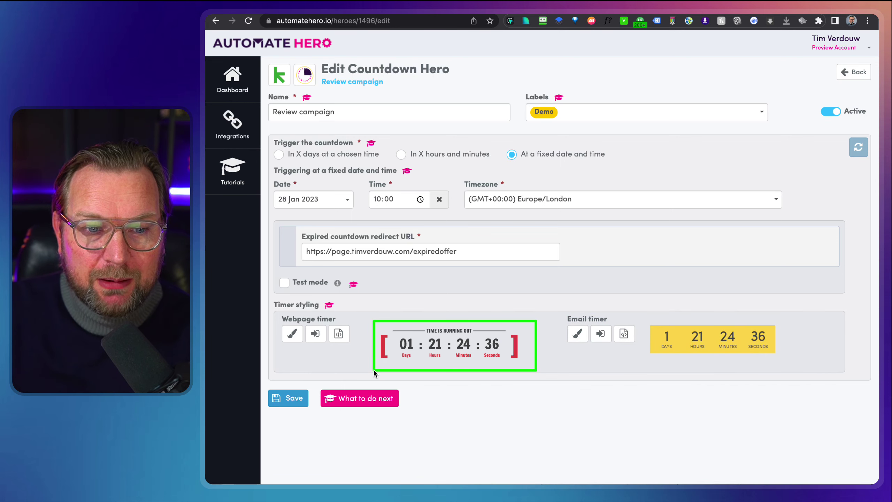
drag(562, 314, 789, 369)
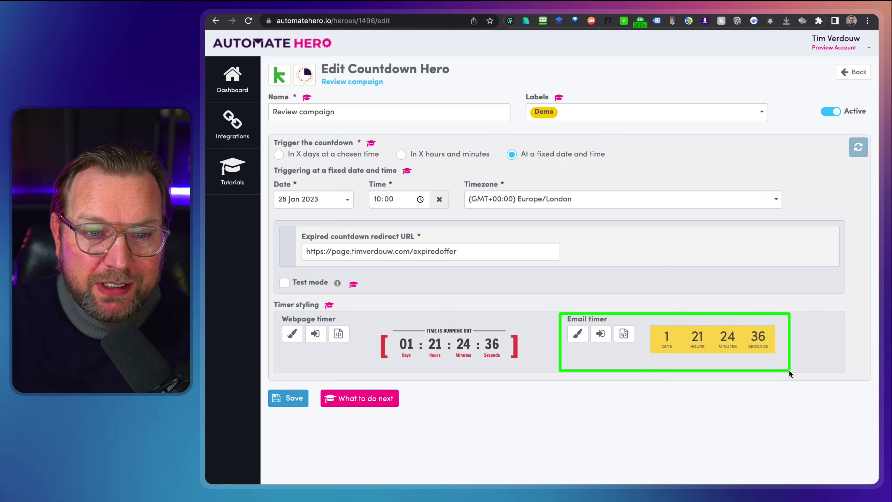
drag(540, 321, 510, 334)
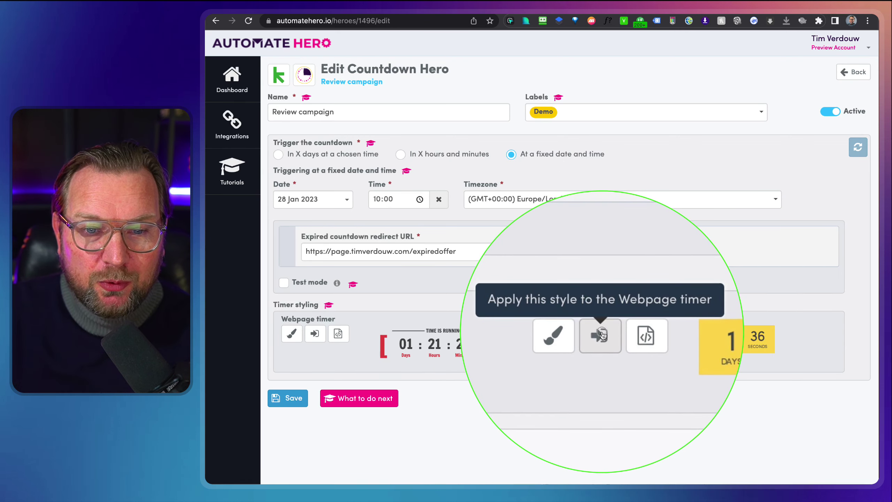
- Apply the email timer's yellow style to the webpage timer
click(601, 334)
click(581, 304)
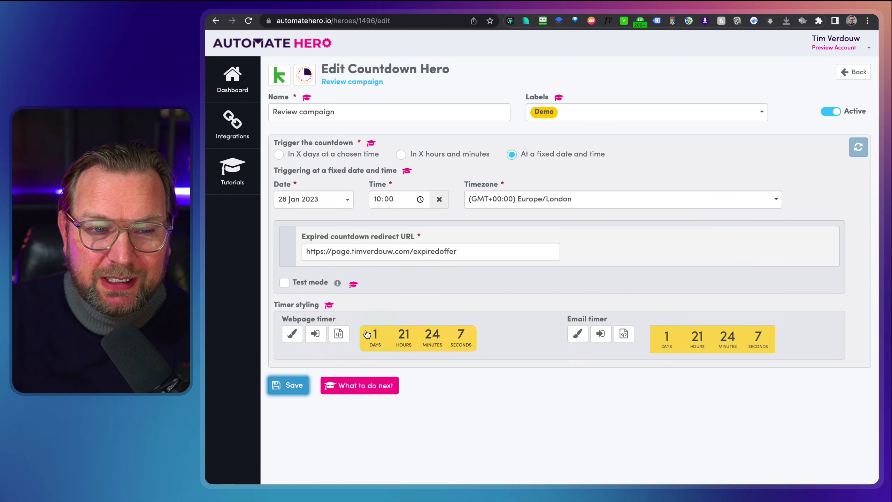
- Restyle the webpage timer with the red-bracketed TIME IS RUNNING OUT design again and save the countdown hero
click(294, 334)
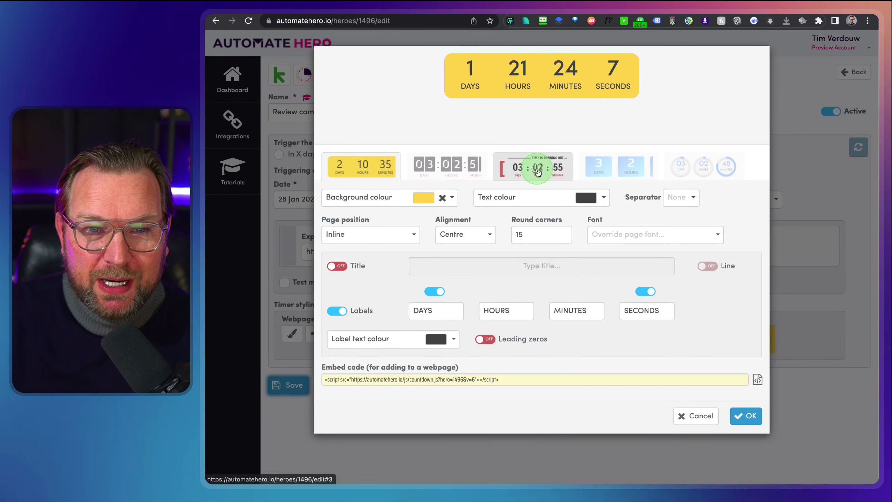
click(532, 166)
click(745, 442)
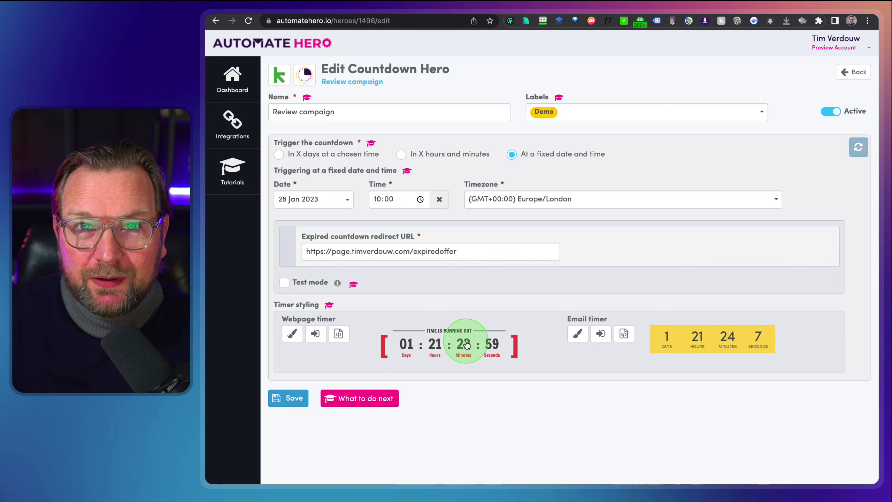
click(282, 397)
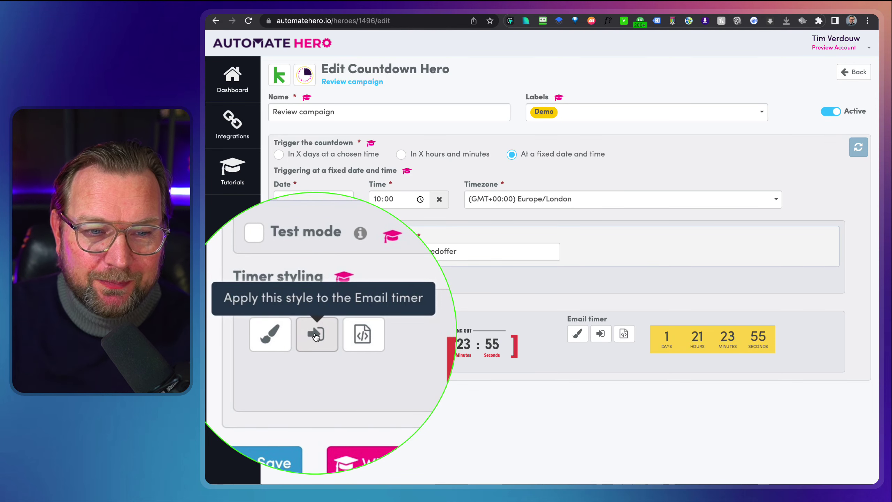
- Apply the webpage timer's bracketed style to the email timer and confirm the copy
click(315, 334)
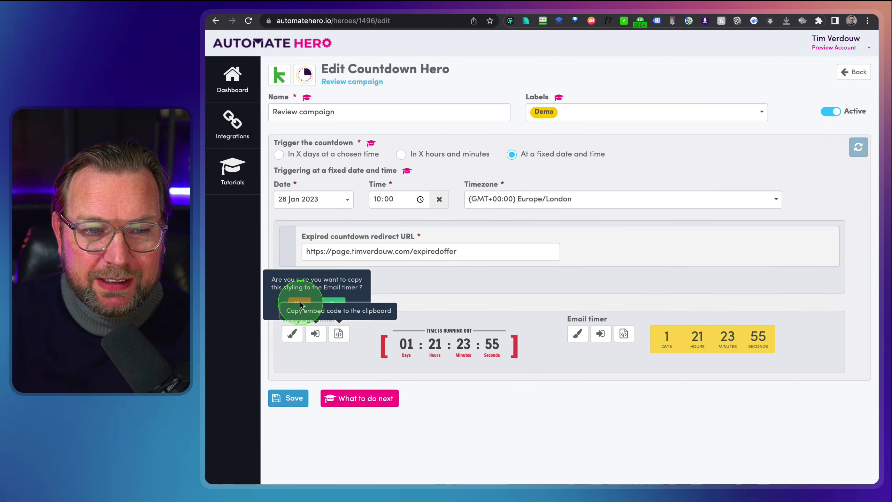
click(300, 304)
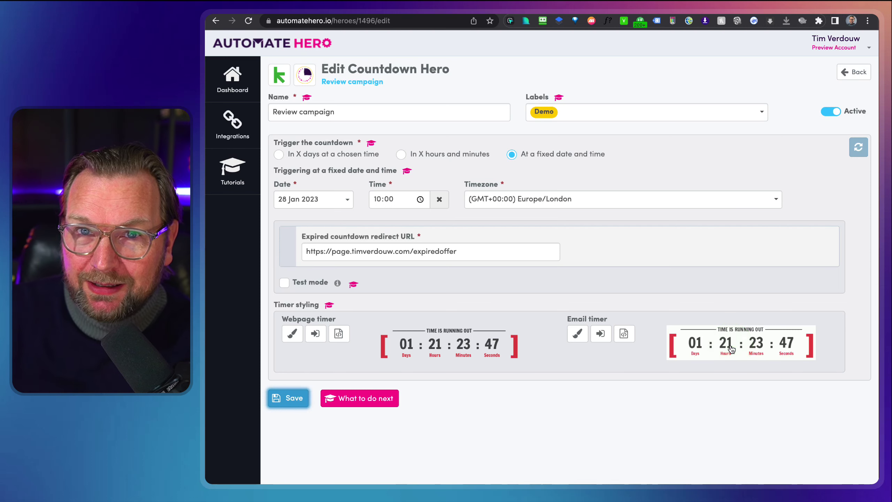
click(403, 62)
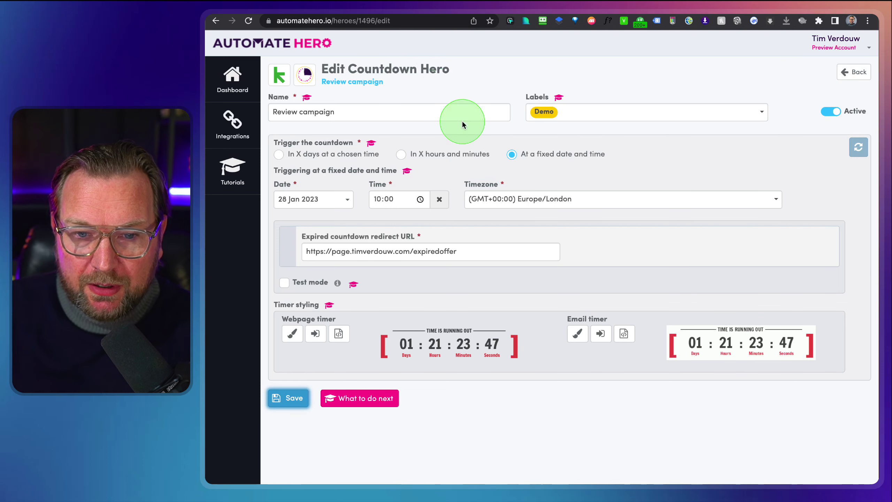
- Copy the email timer's embed code to the clipboard and switch to the ContentReel 'Bundle' offer email in the Infusionsoft editor
click(622, 336)
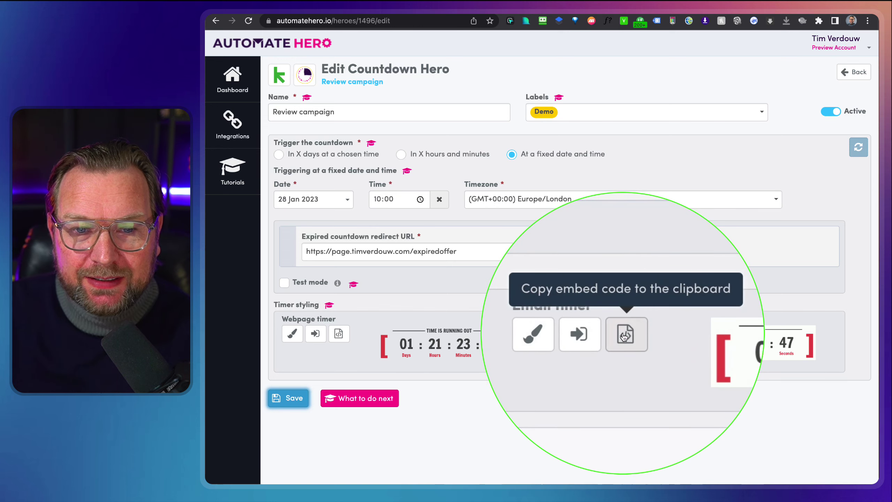
click(624, 337)
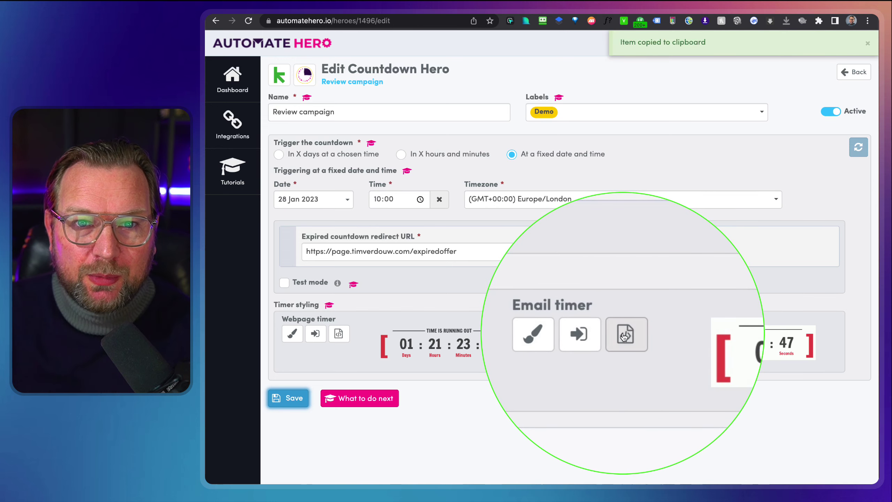
click(778, 14)
click(738, 48)
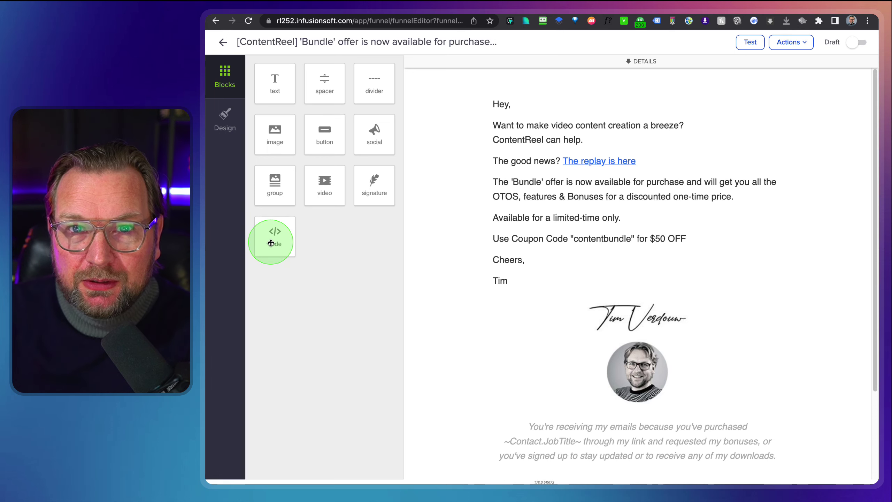
- Add an HTML code block above the email's greeting and paste the copied email timer embed code into it
drag(271, 242, 606, 120)
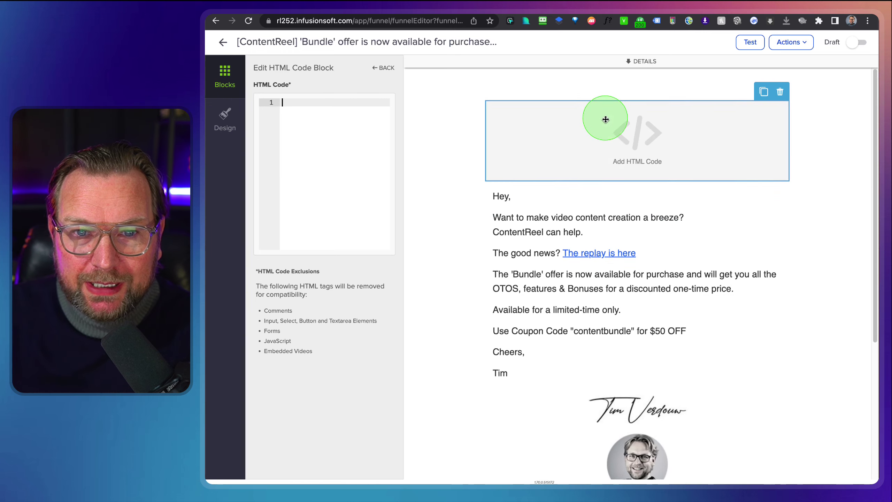
click(307, 100)
key(ctrl+v)
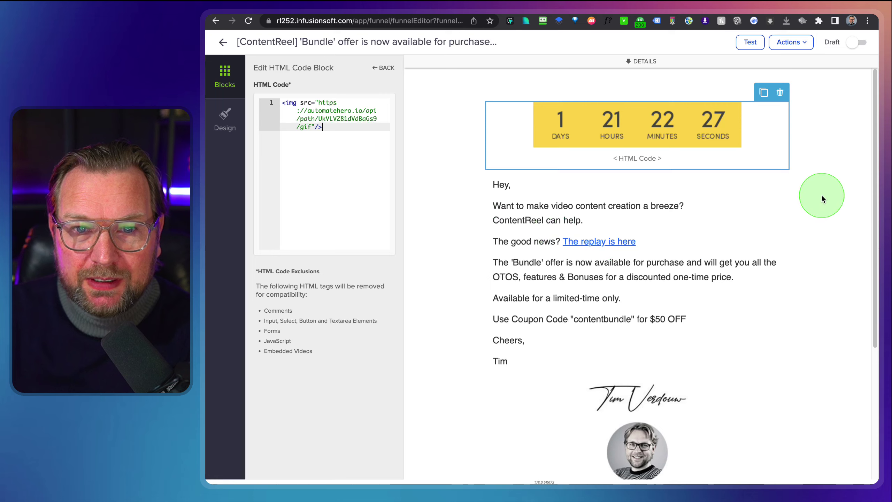
click(821, 196)
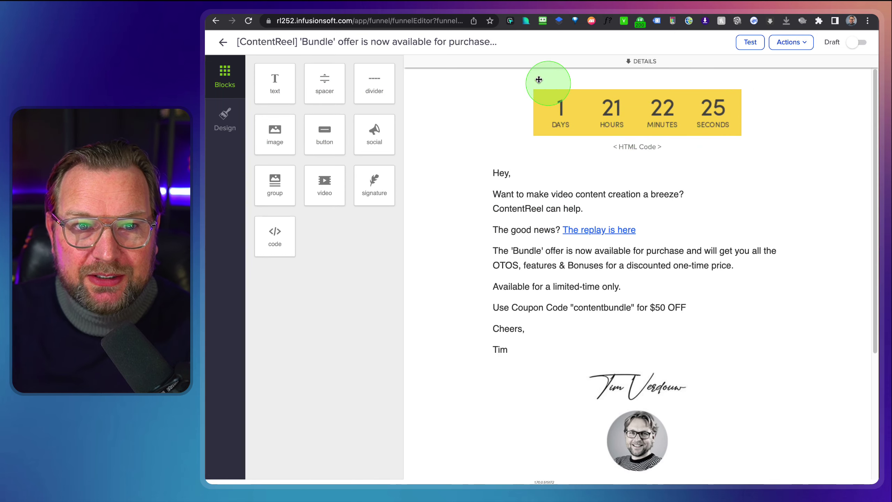
- Save the countdown hero in Automate Hero, copy the email timer's embed code and switch back to the Infusionsoft email
click(405, 7)
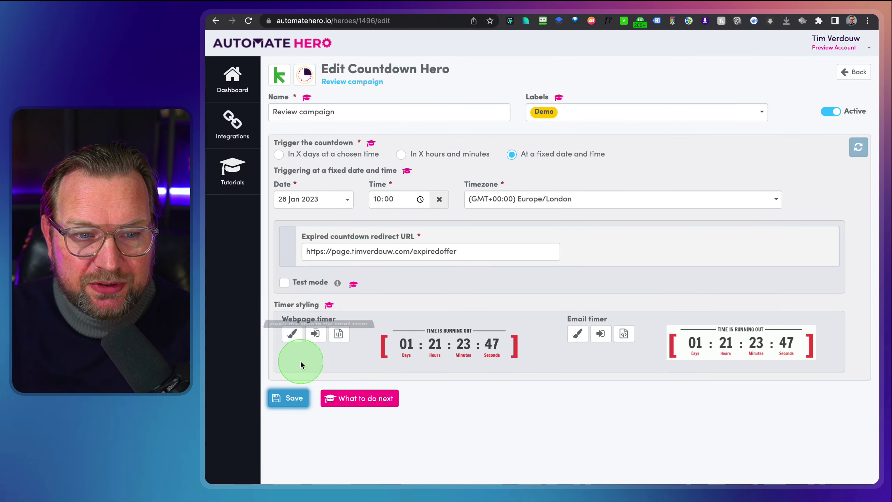
click(292, 396)
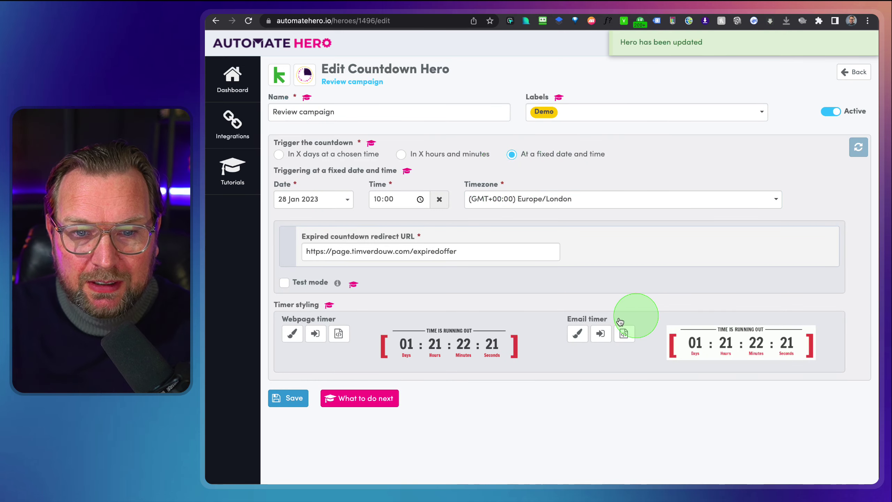
click(624, 333)
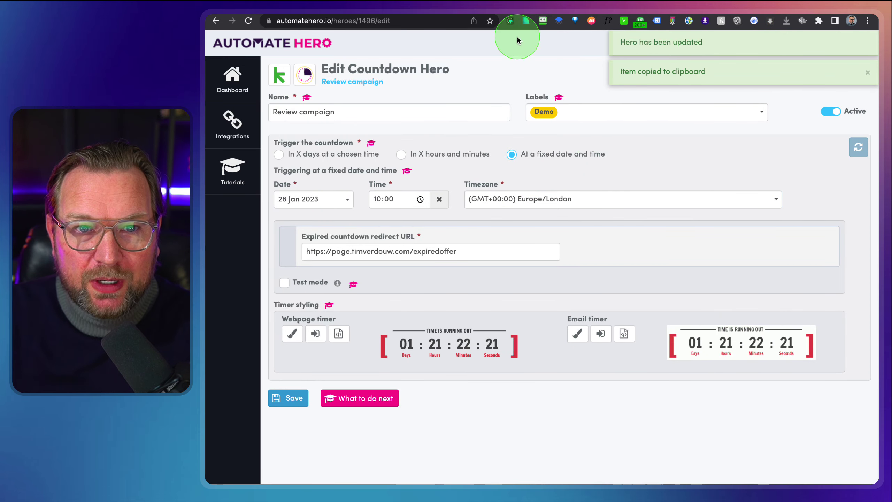
key(ctrl+Tab)
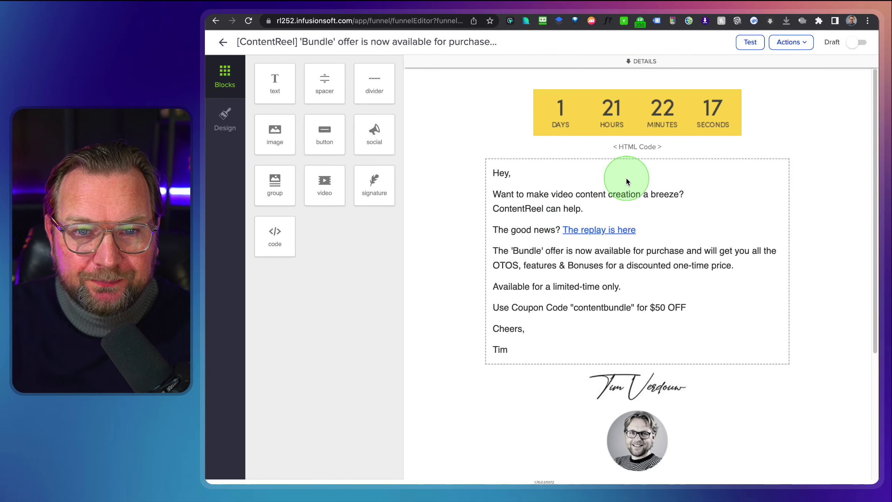
- Replace the code in the email's HTML block with the newly copied email timer embed code and close the block editor
click(627, 110)
key(ctrl+v)
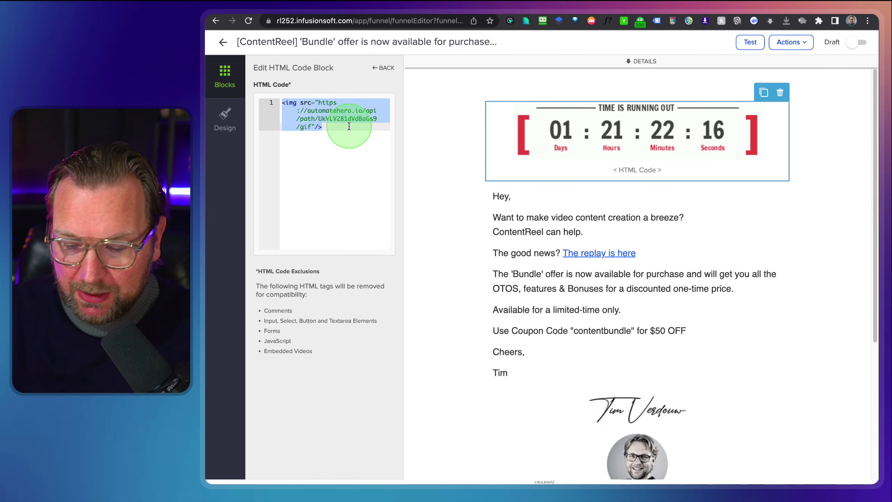
key(BackSpace)
text(>)
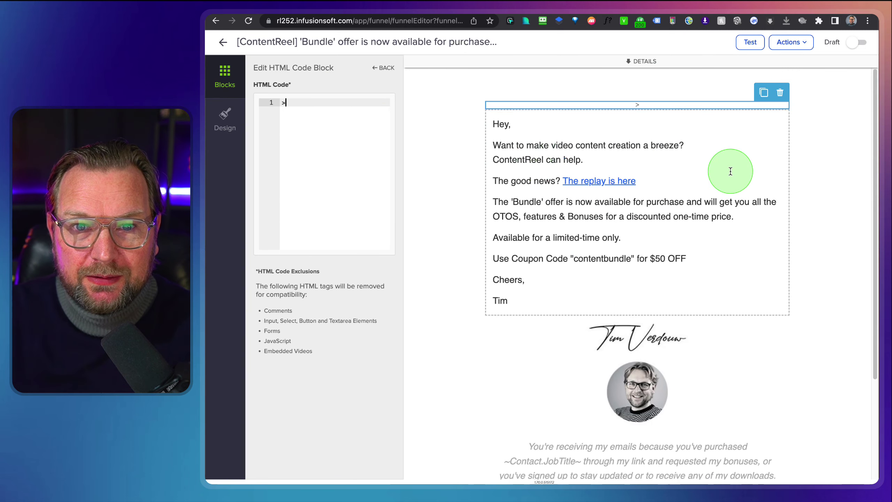
key(BackSpace)
key(ctrl+v)
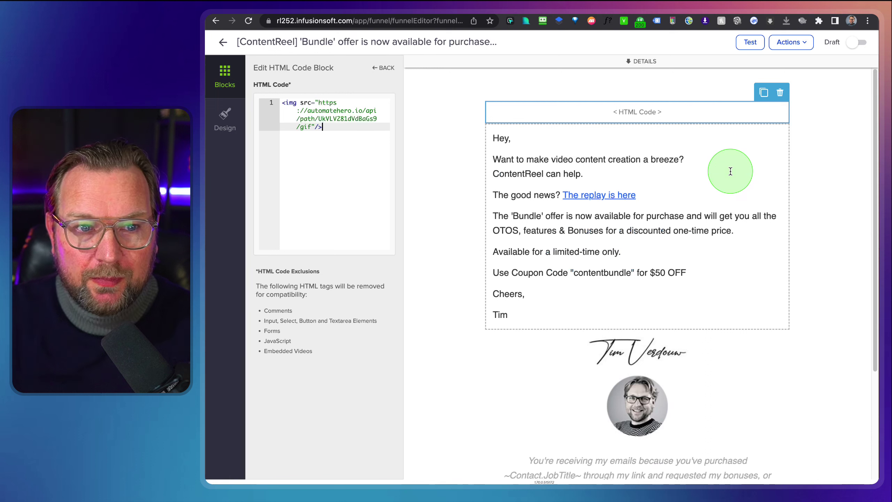
click(834, 225)
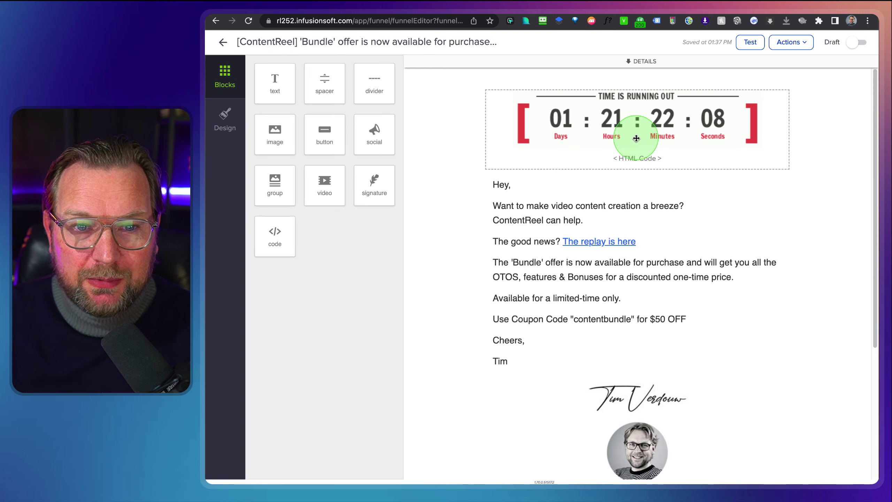
- Move the countdown timer's HTML block from above the greeting to between the sign-off and the signature image
drag(572, 179, 572, 141)
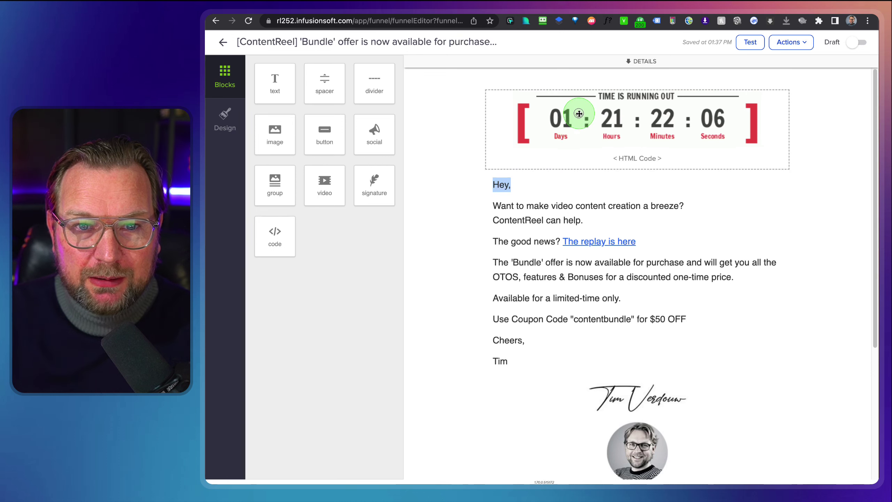
drag(548, 175, 656, 105)
click(831, 190)
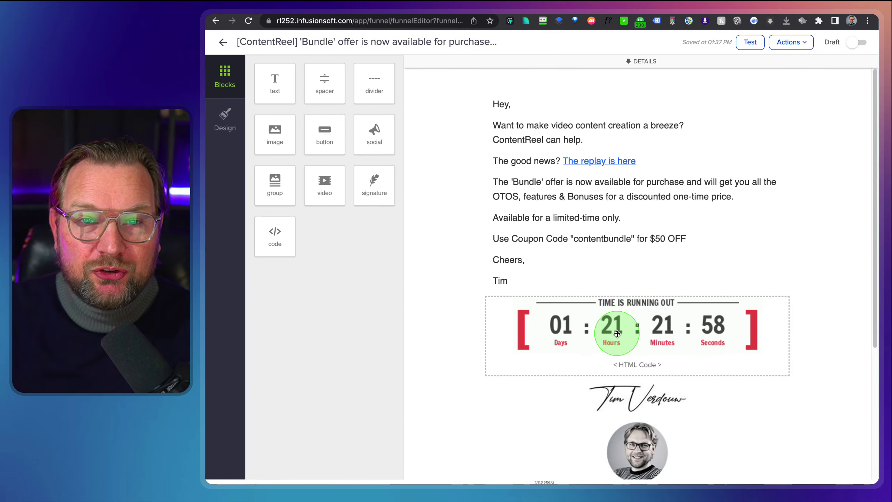
- View the landing page's timer, return to the countdown hero in Automate Hero and change its trigger to In X hours and minutes
click(499, 18)
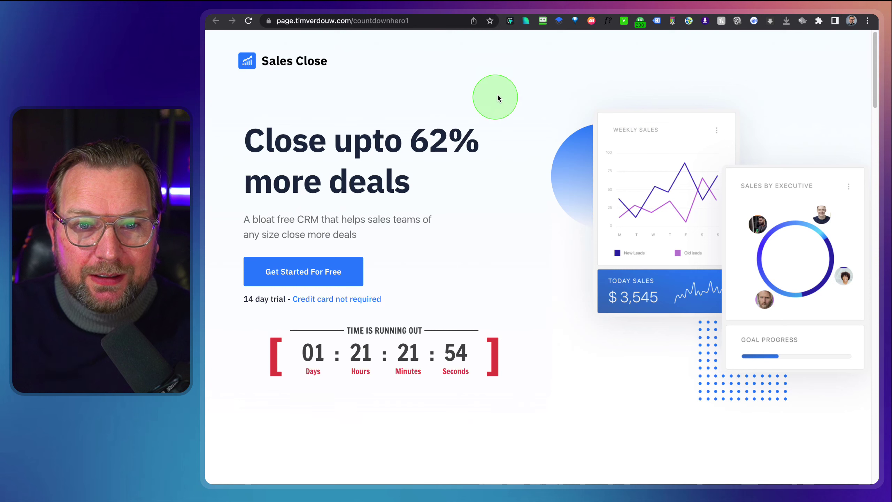
click(390, 11)
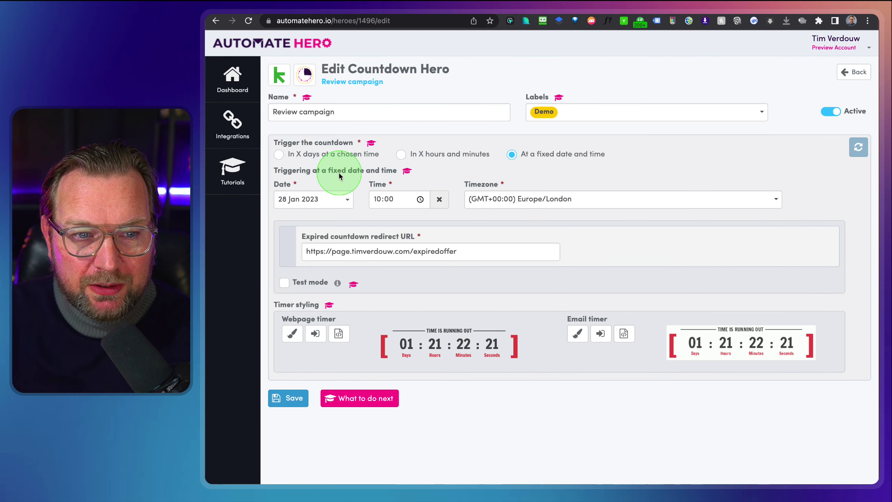
click(400, 155)
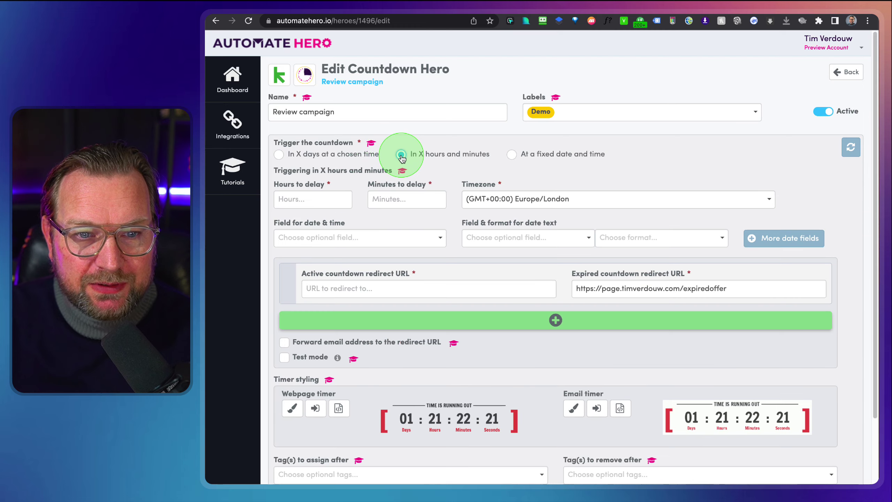
scroll(387, 172, down, 3)
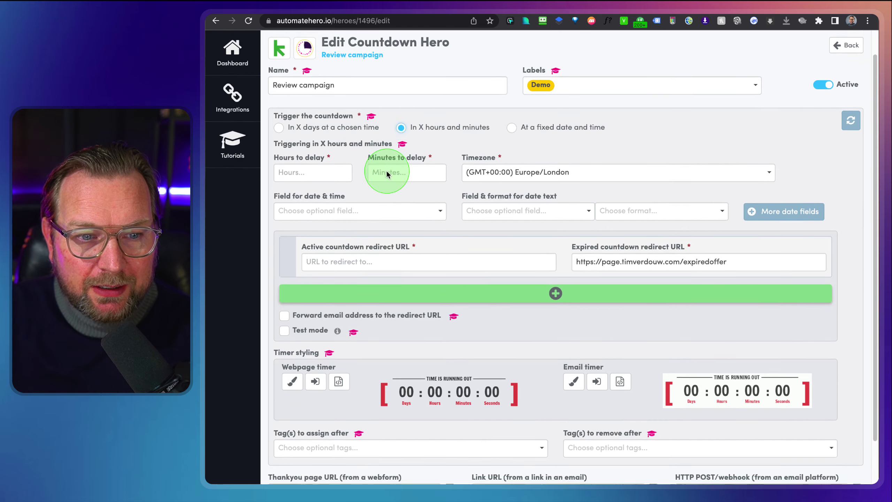
scroll(386, 170, up, 2)
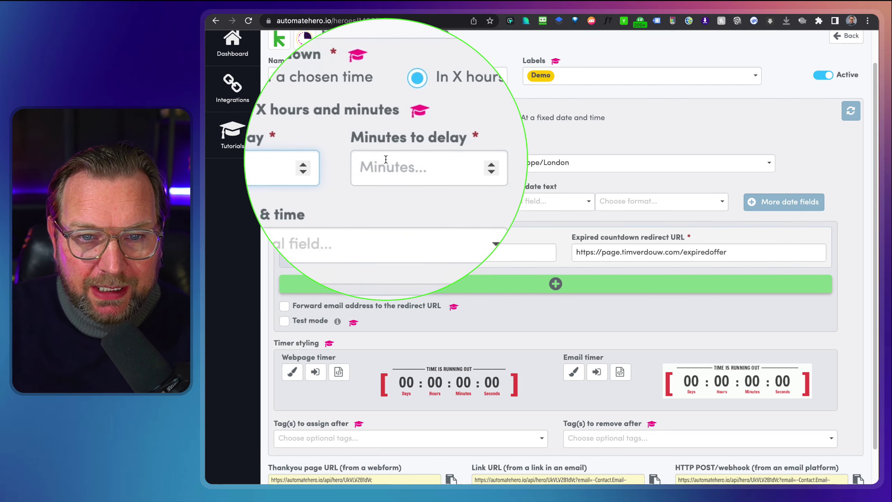
- Try out forwarding the email address to the redirect URL and turn the option off again
click(364, 252)
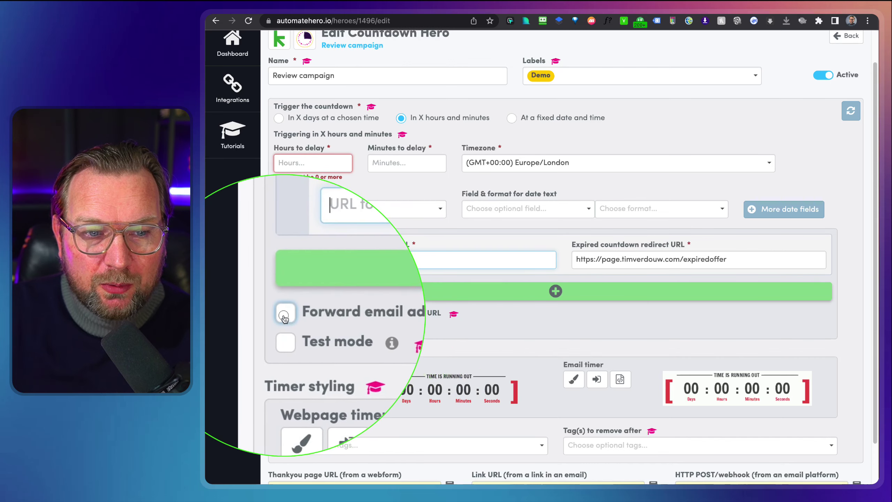
click(293, 319)
click(284, 320)
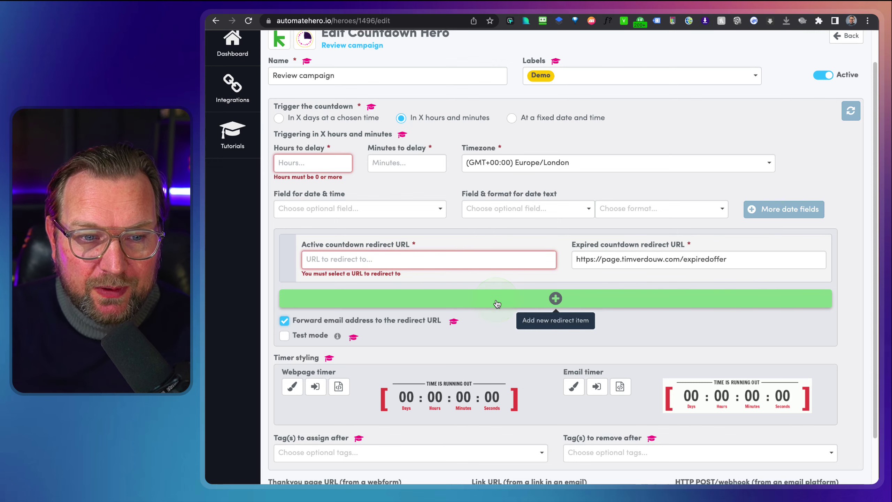
click(284, 321)
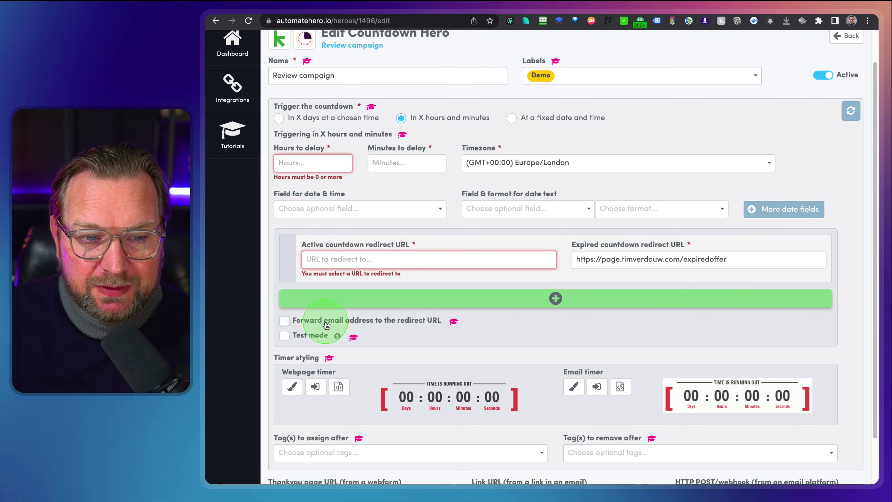
- Choose 'Trigger - Abandoned - Series 1' as the tag to assign after the countdown
scroll(432, 327, down, 2)
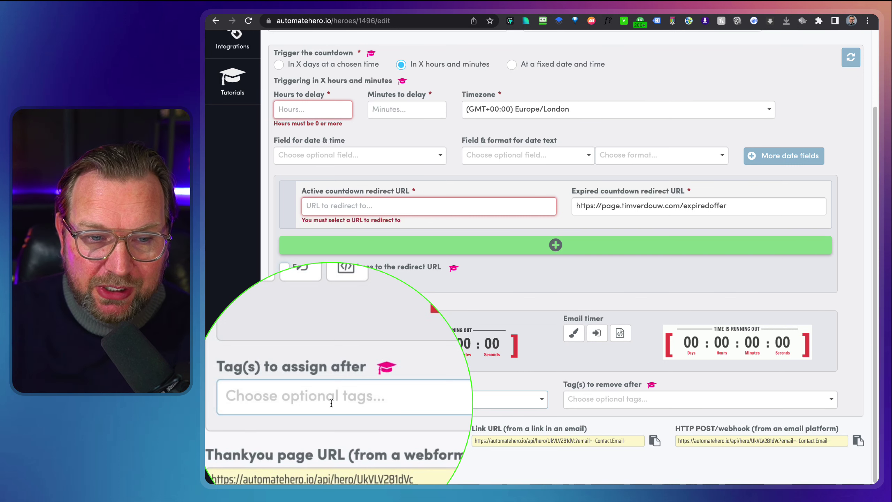
click(331, 403)
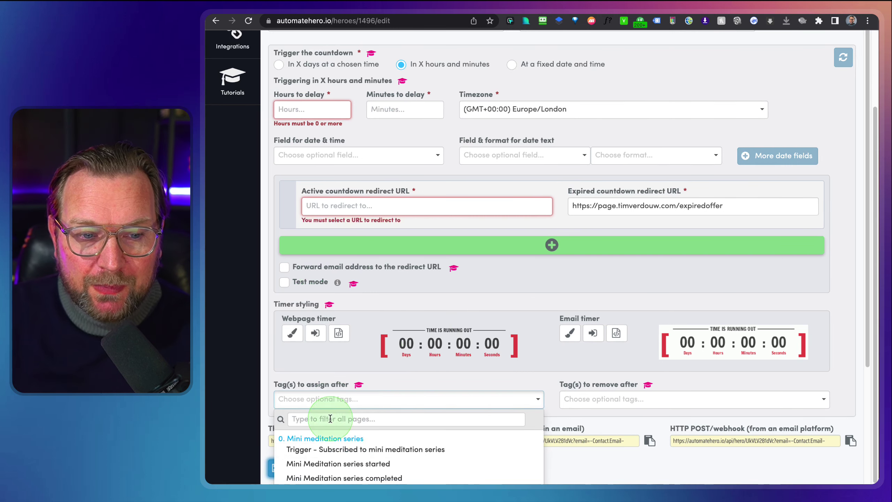
scroll(351, 460, down, 3)
scroll(351, 462, down, 2)
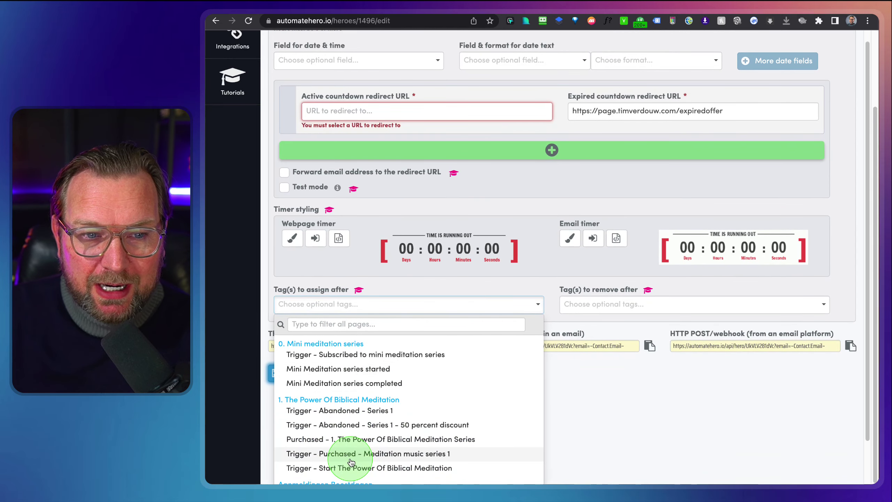
click(385, 351)
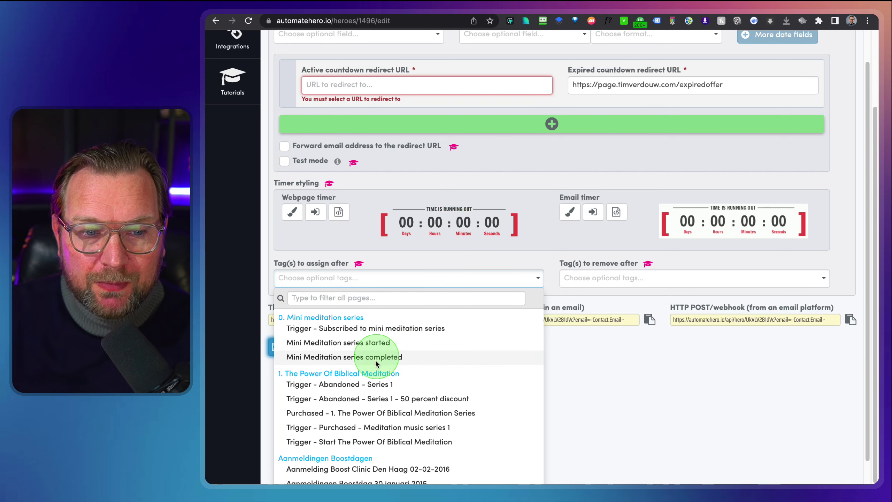
click(377, 385)
click(573, 398)
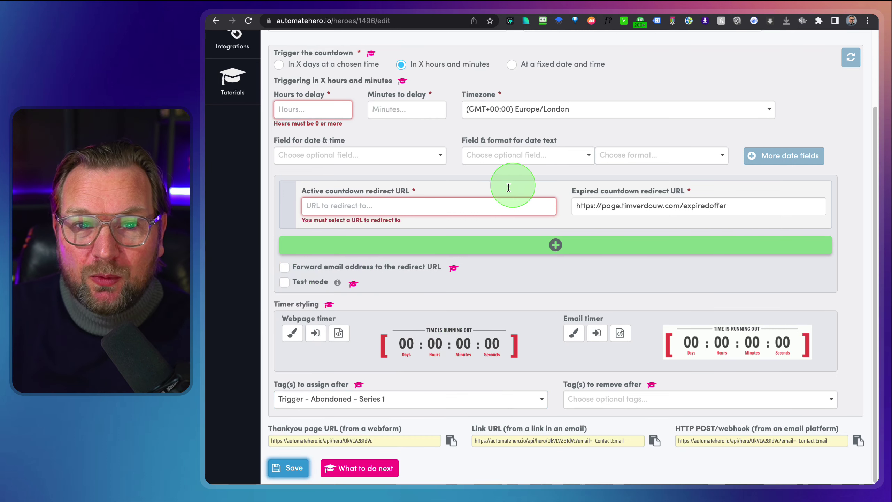
- Examine the hero's trigger URLs for a link in an email and for a webform's thank-you page
scroll(506, 270, down, 1)
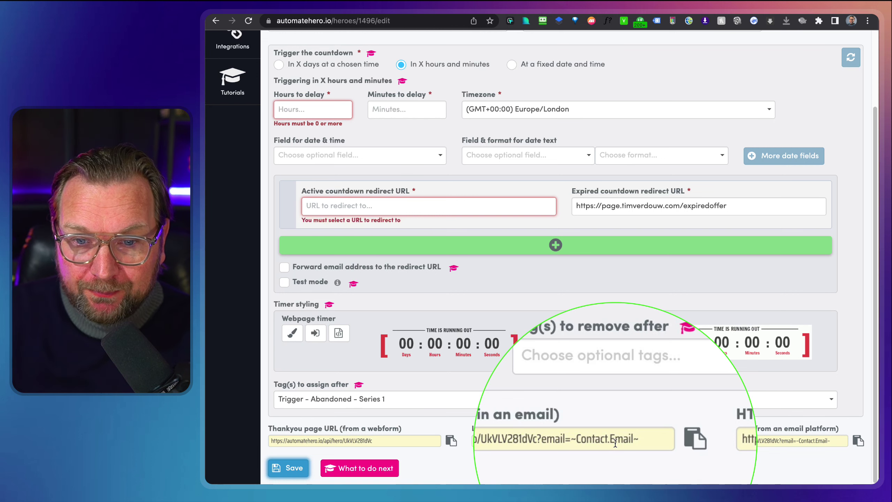
click(649, 435)
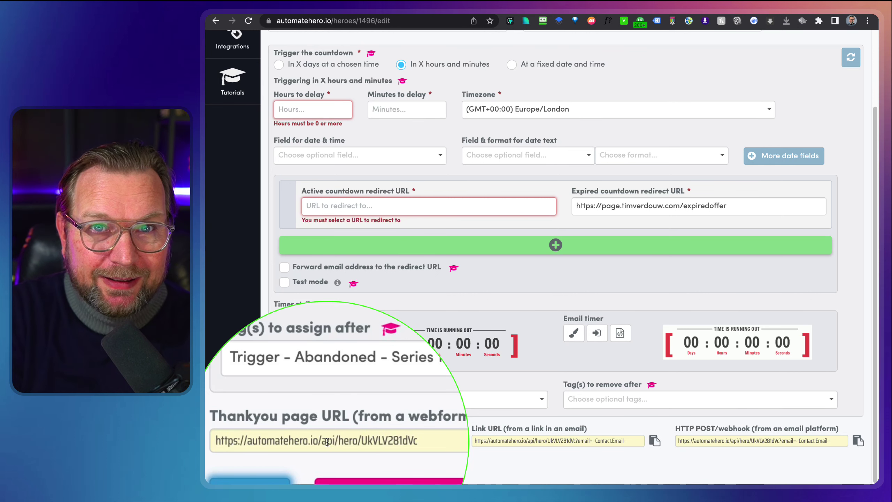
click(348, 445)
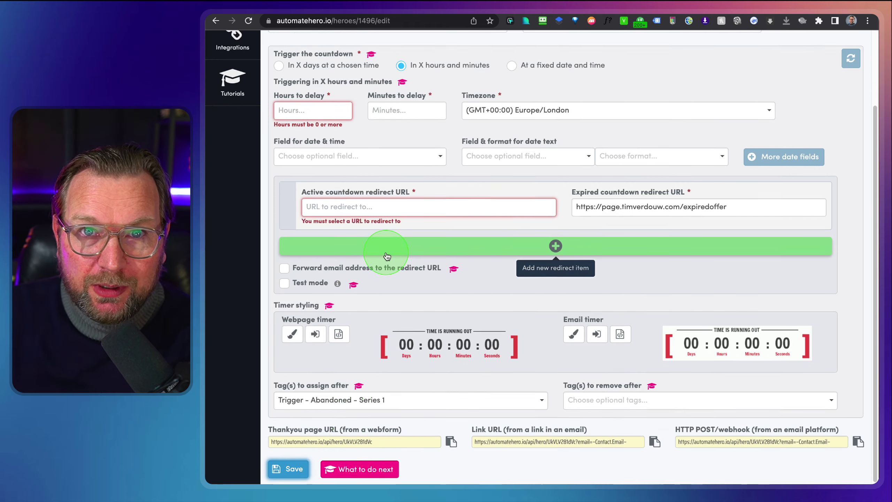
- Leave the countdown hero without saving the changes and open the integrations page
scroll(385, 260, up, 3)
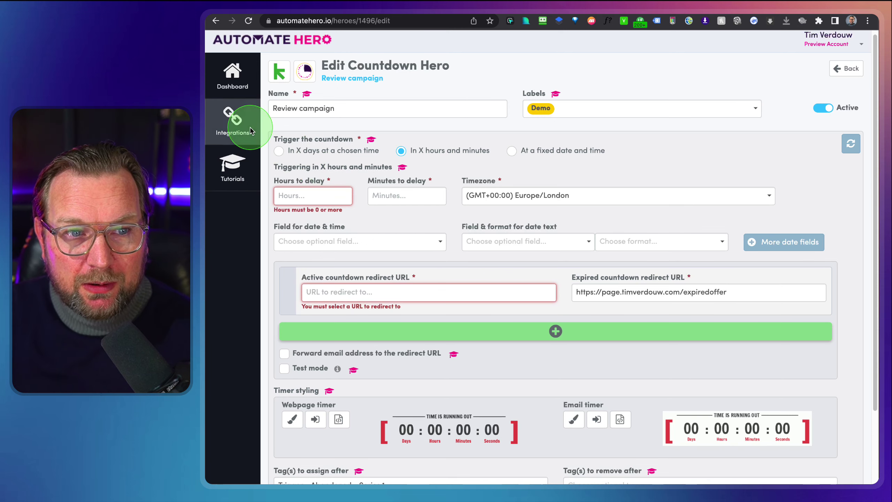
click(228, 131)
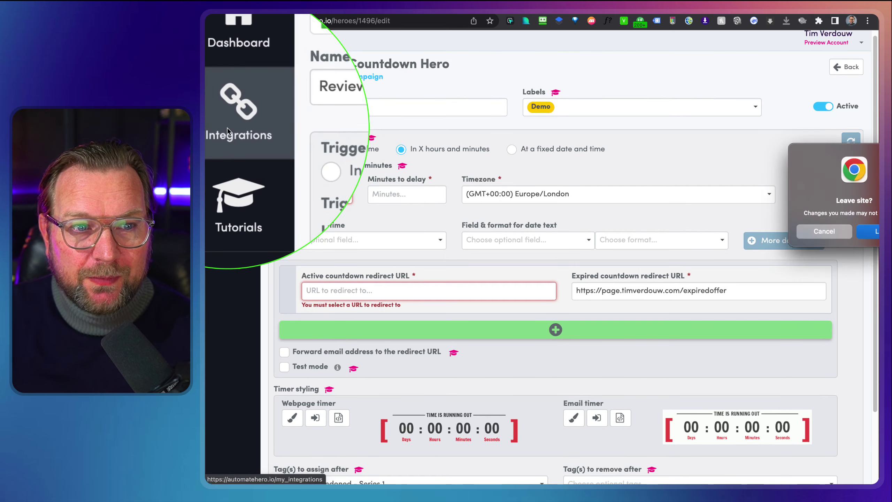
click(868, 233)
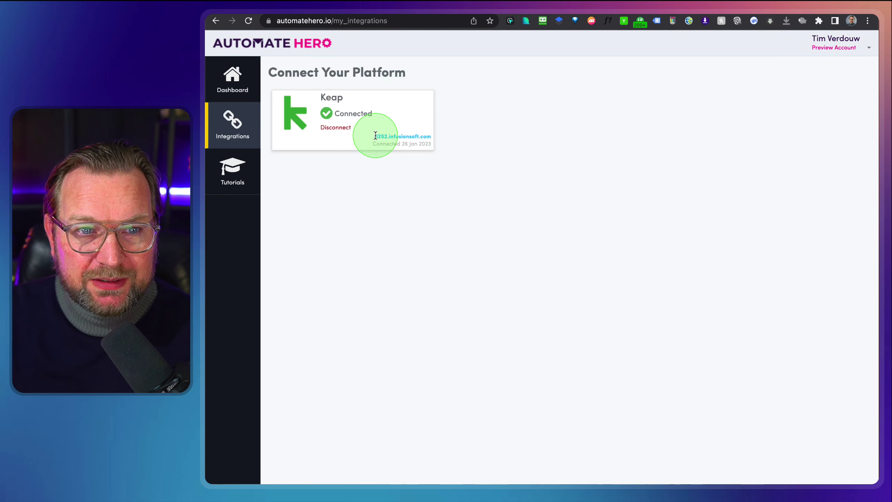
- Disconnect the Keap integration, confirm the disconnection and look over the platforms available to connect
click(337, 127)
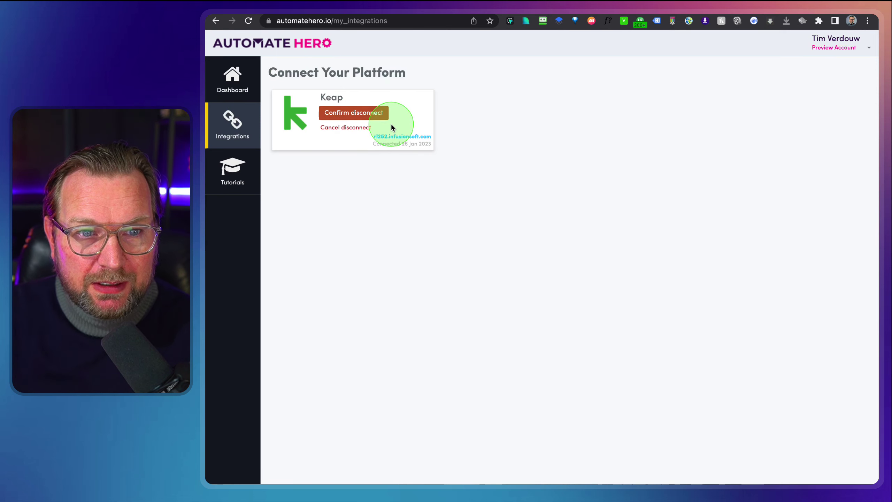
click(249, 20)
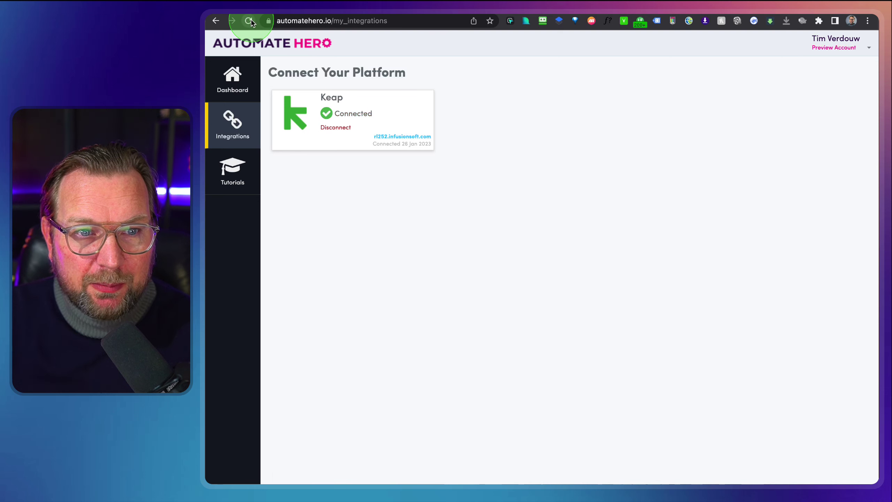
click(328, 127)
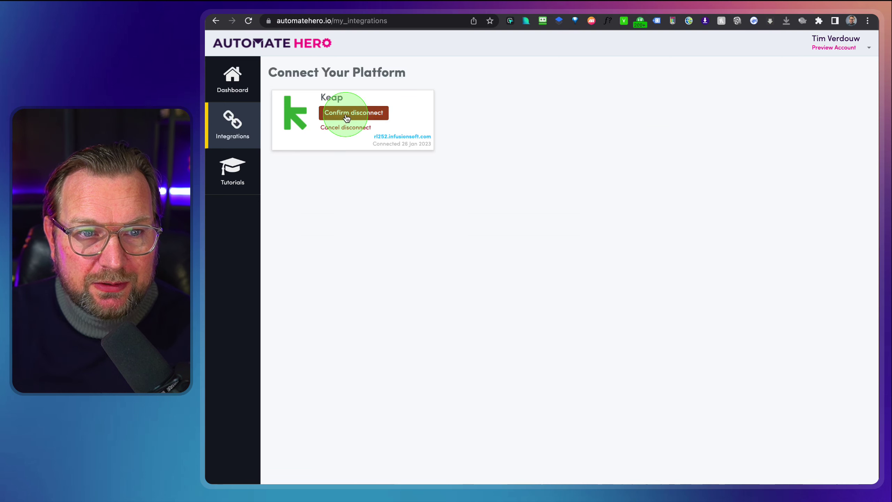
click(345, 114)
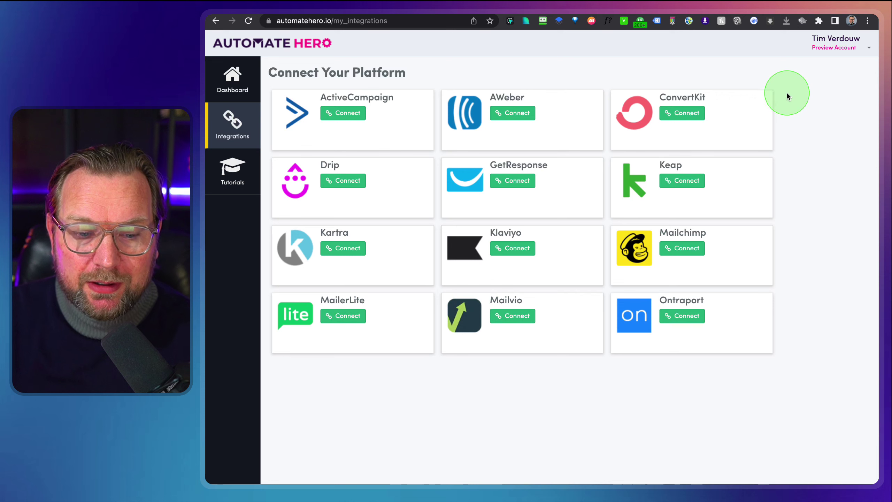
drag(786, 92, 269, 352)
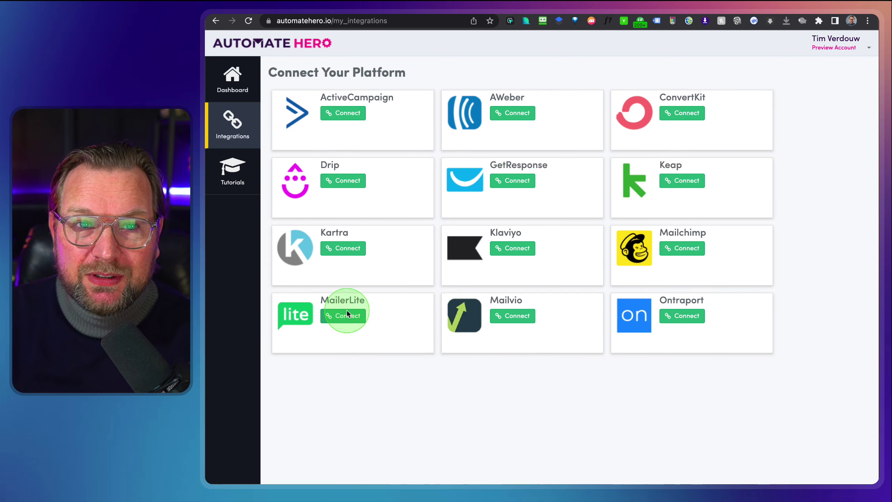